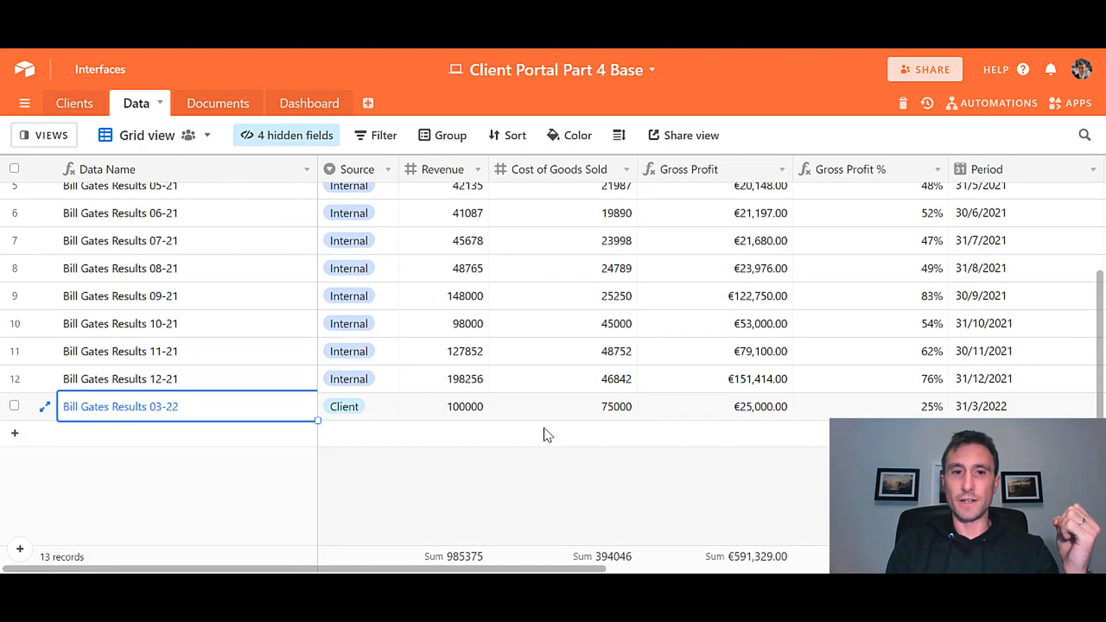
Step: Open the Monthly Results form view of the Data table and look through its fields
key("Tab")
left_click(44, 134)
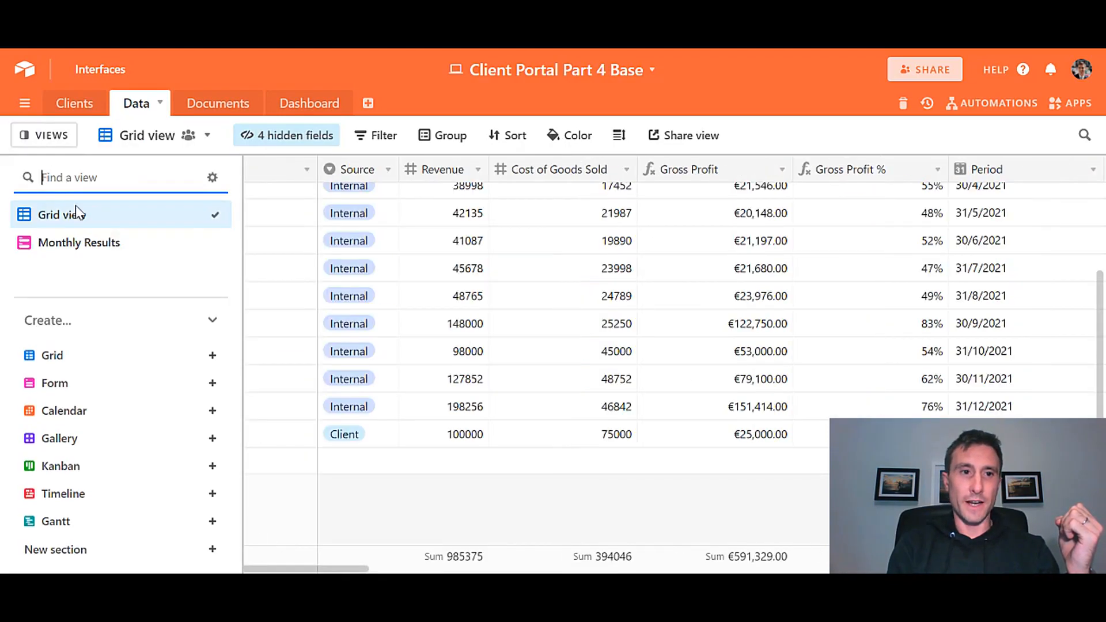
left_click(79, 240)
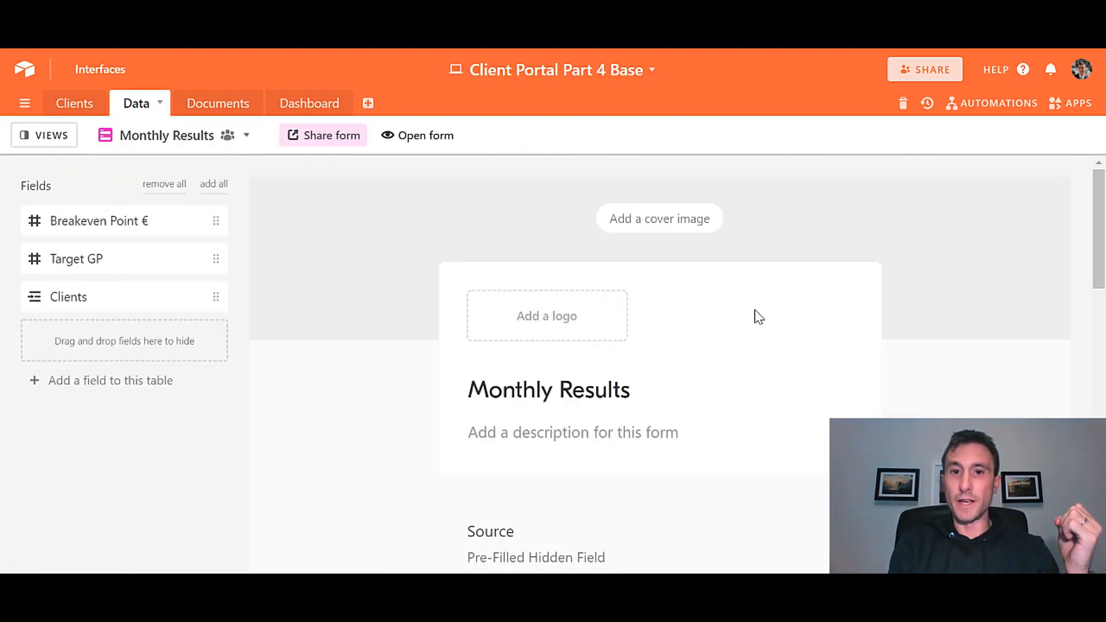
scroll(755, 316, "down", 6)
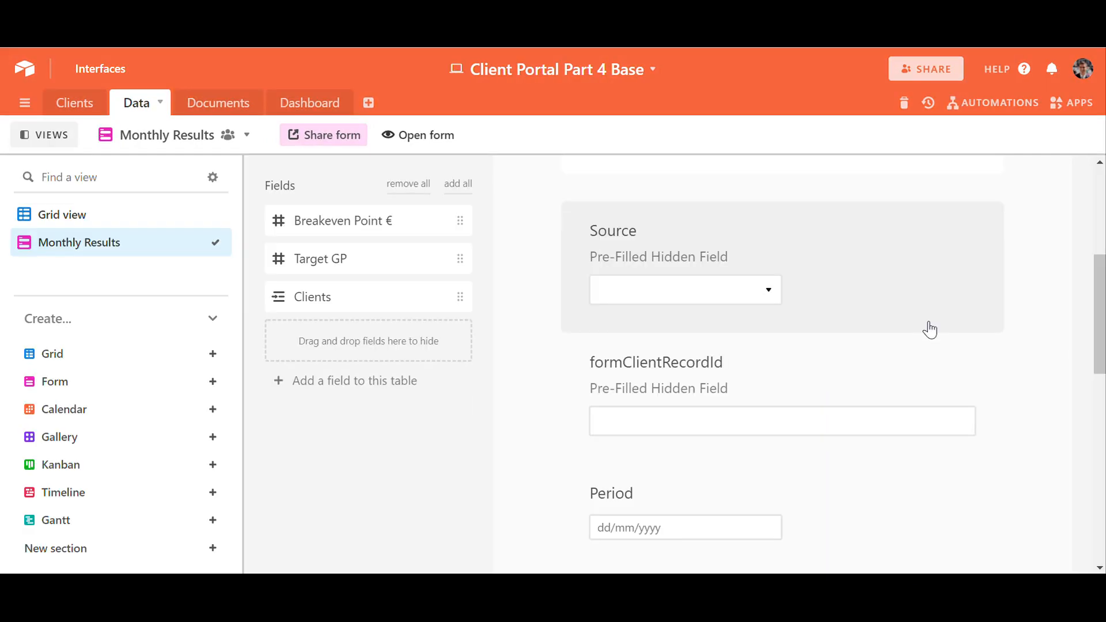
scroll(929, 330, "down", 4)
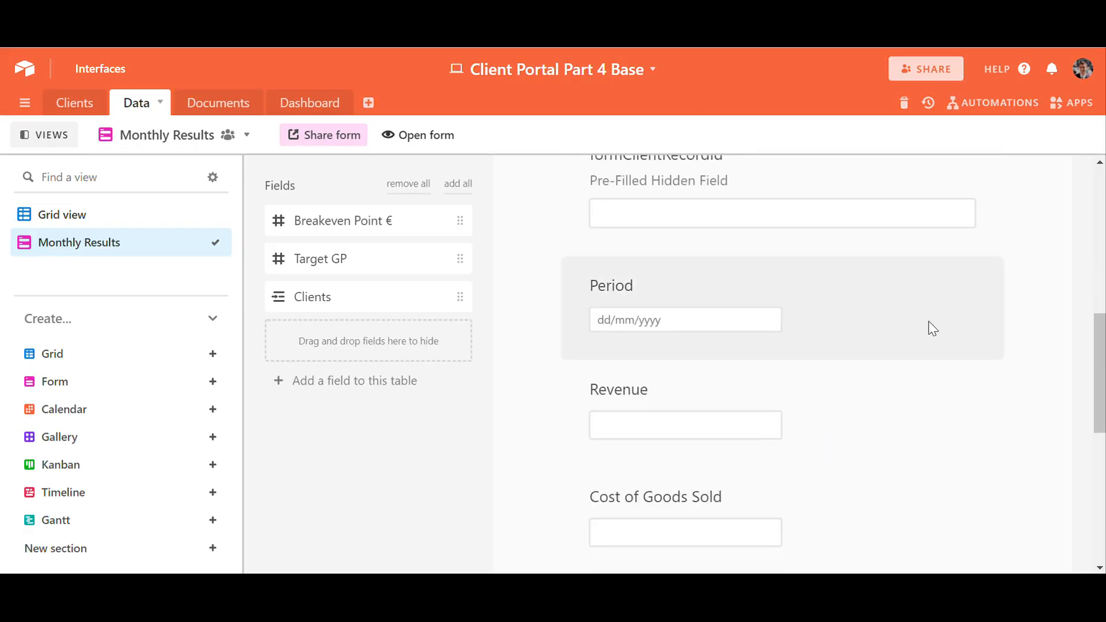
scroll(929, 330, "up", 4)
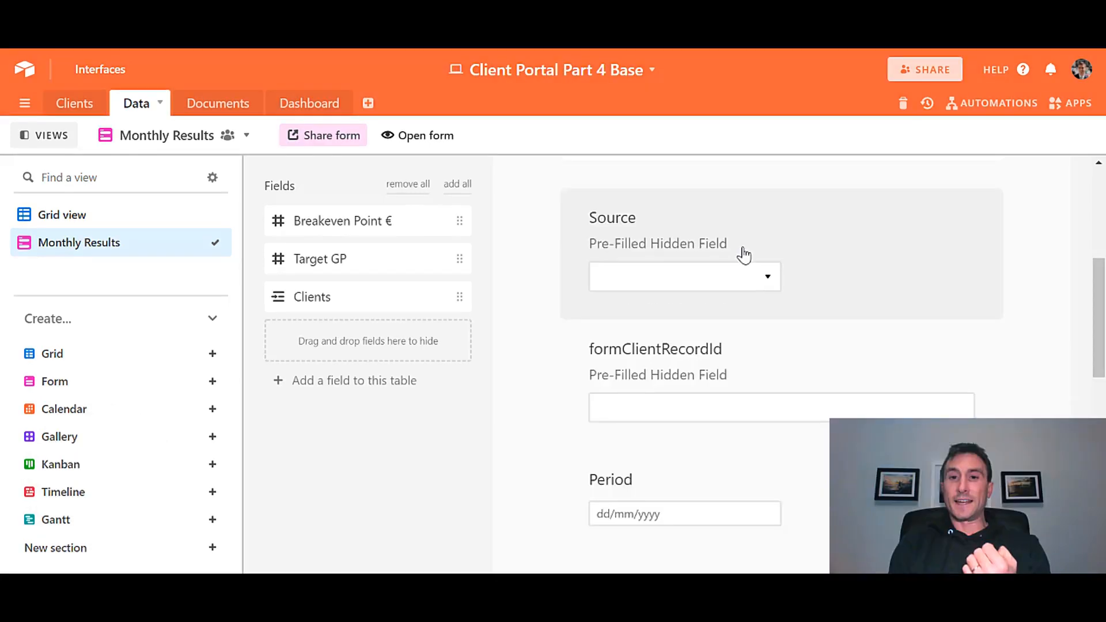
Step: Replace the help text under the form's Source field with "Do not update this field"
left_click(743, 255)
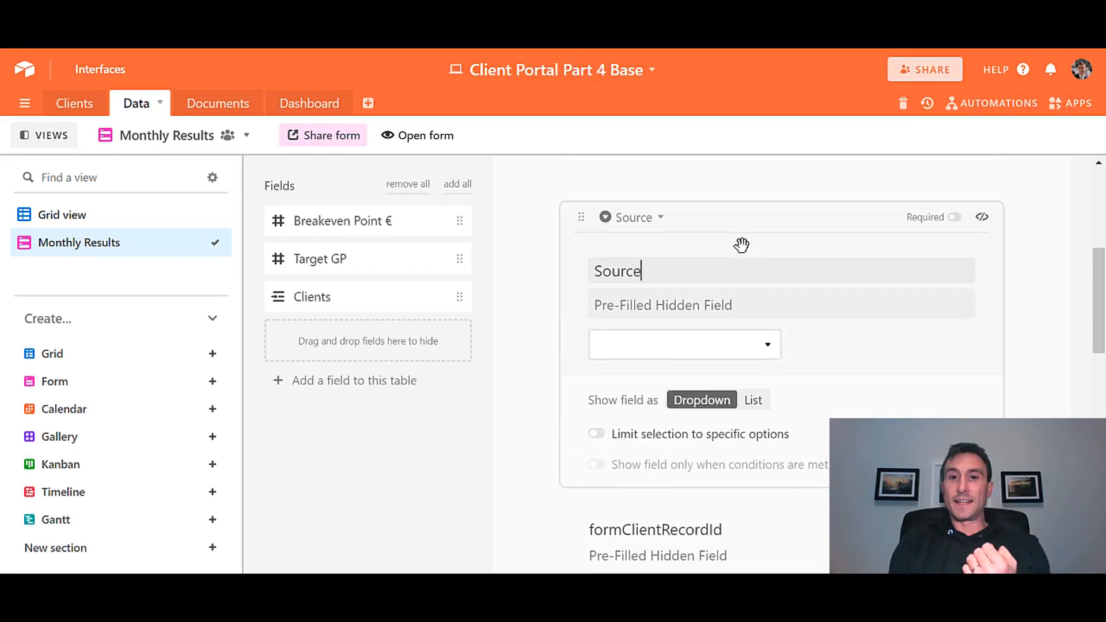
triple_click(745, 304)
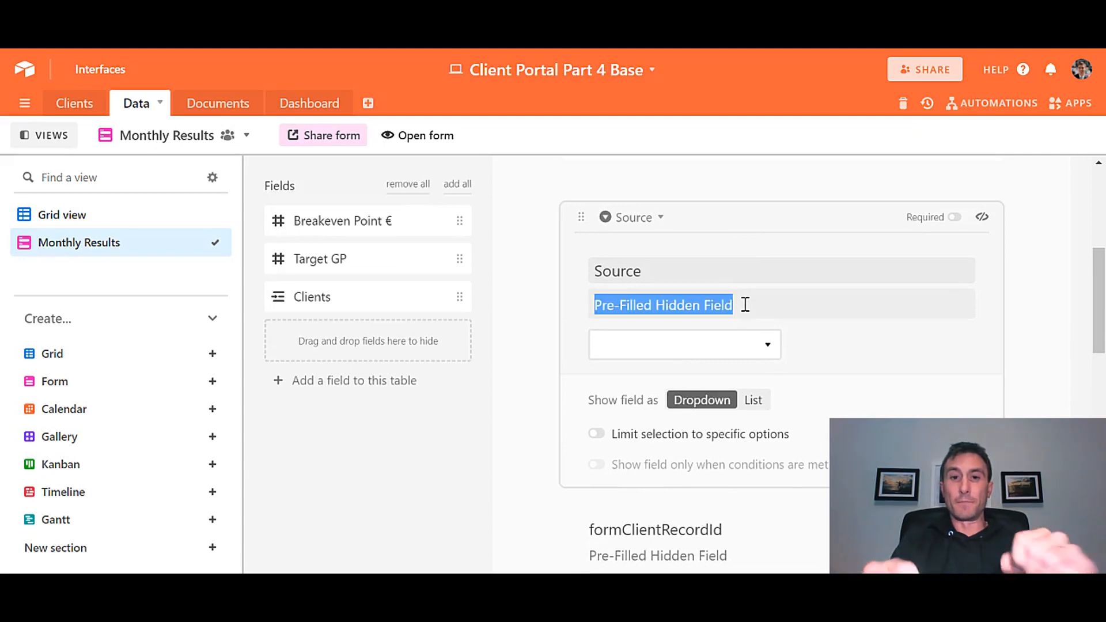
type("Do not upd")
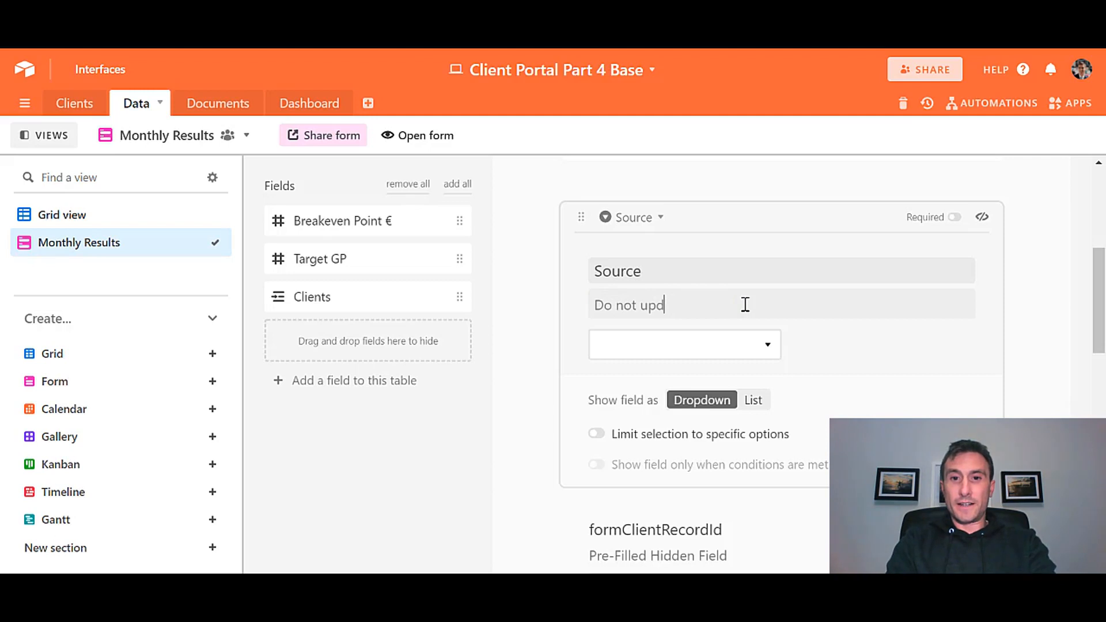
key("BackSpace")
type("a")
key("BackSpace")
type("date th")
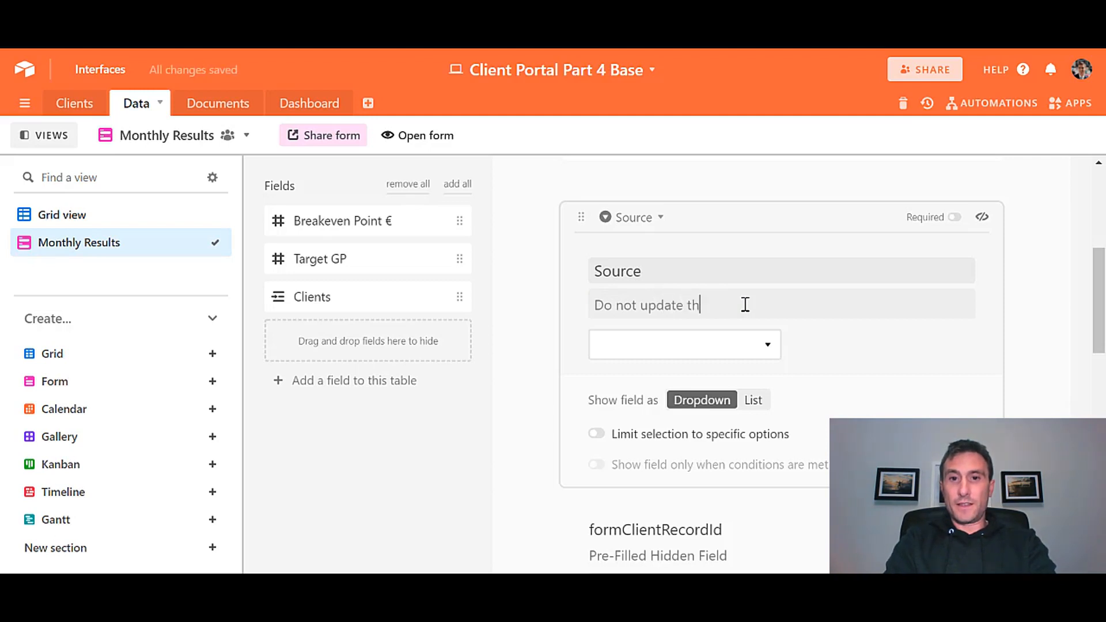
type("is field")
Step: Open the formClientRecordId field's settings and examine how it and the Source, Period, Revenue and Cost of Goods Sold fields appear in the form
scroll(755, 432, "down", 3)
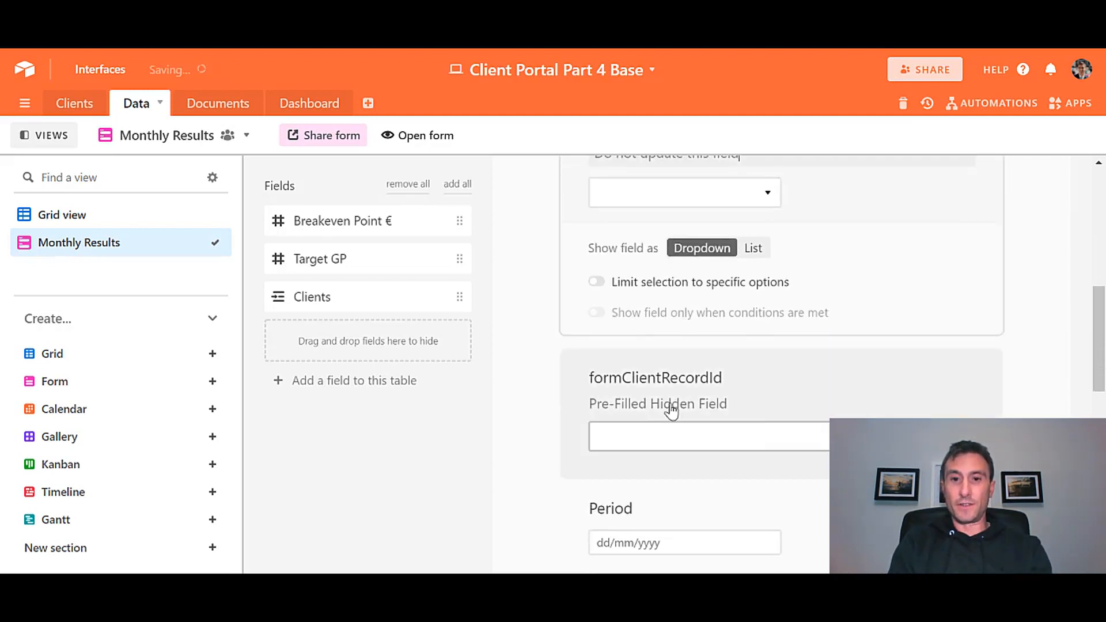
left_click(660, 403)
scroll(816, 383, "up", 5)
scroll(817, 386, "down", 3)
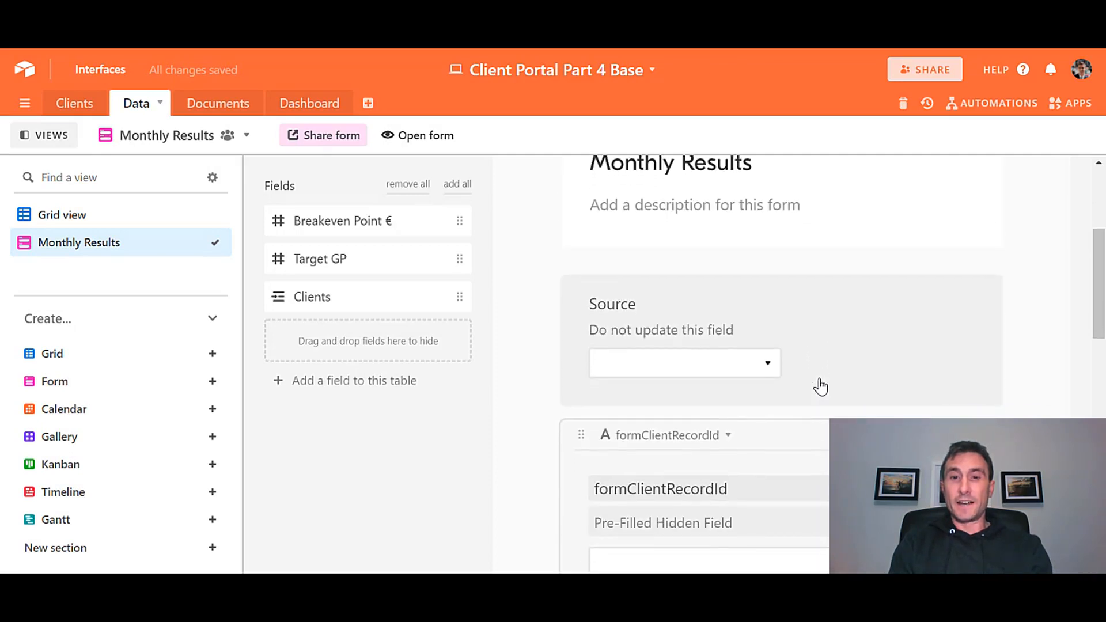
scroll(708, 280, "down", 7)
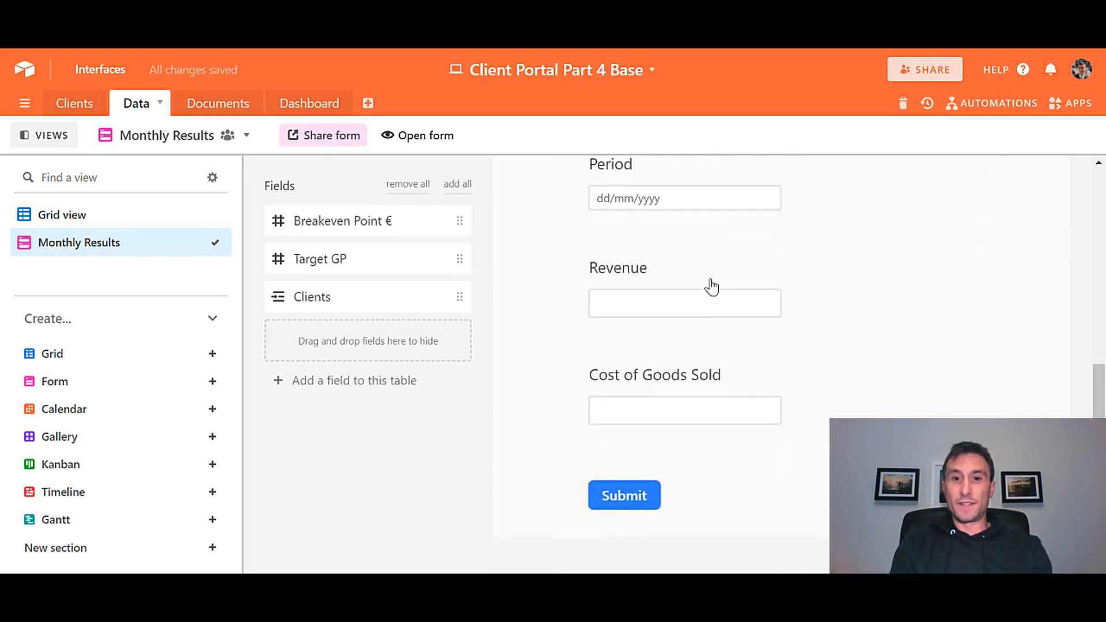
scroll(711, 286, "up", 3)
scroll(712, 286, "up", 5)
scroll(711, 283, "down", 1)
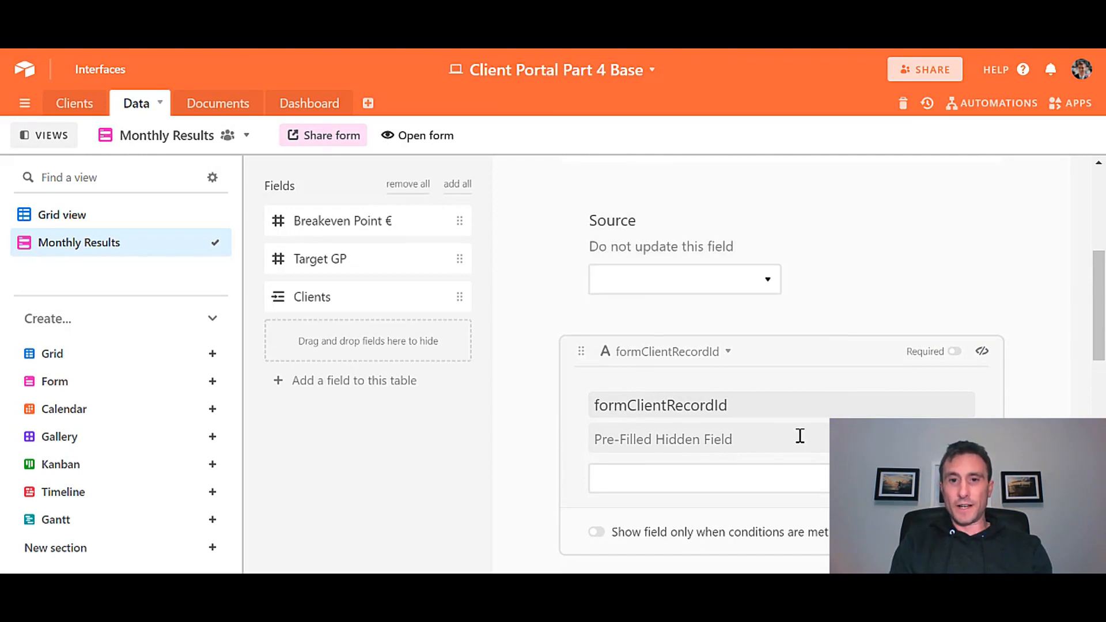
scroll(701, 356, "up", 1)
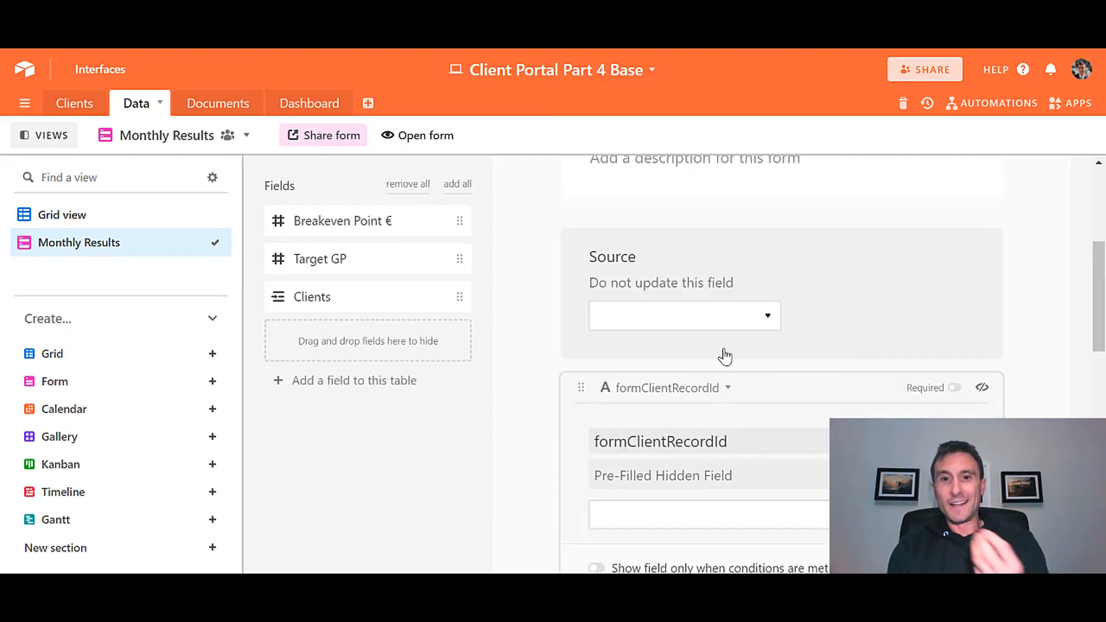
scroll(724, 357, "down", 2)
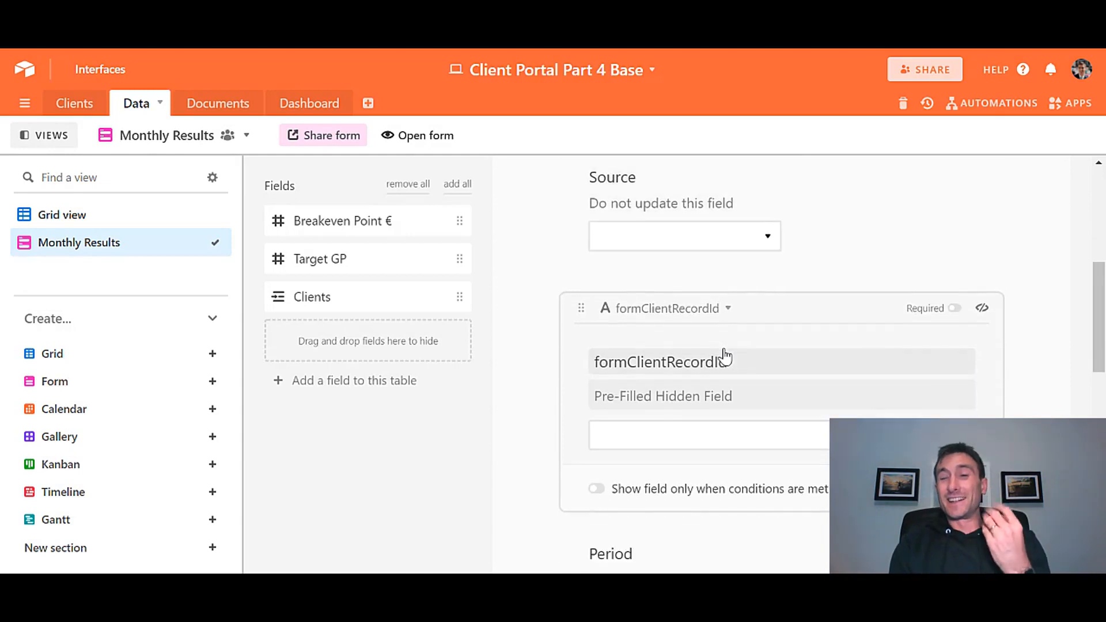
scroll(725, 356, "up", 3)
scroll(724, 357, "down", 1)
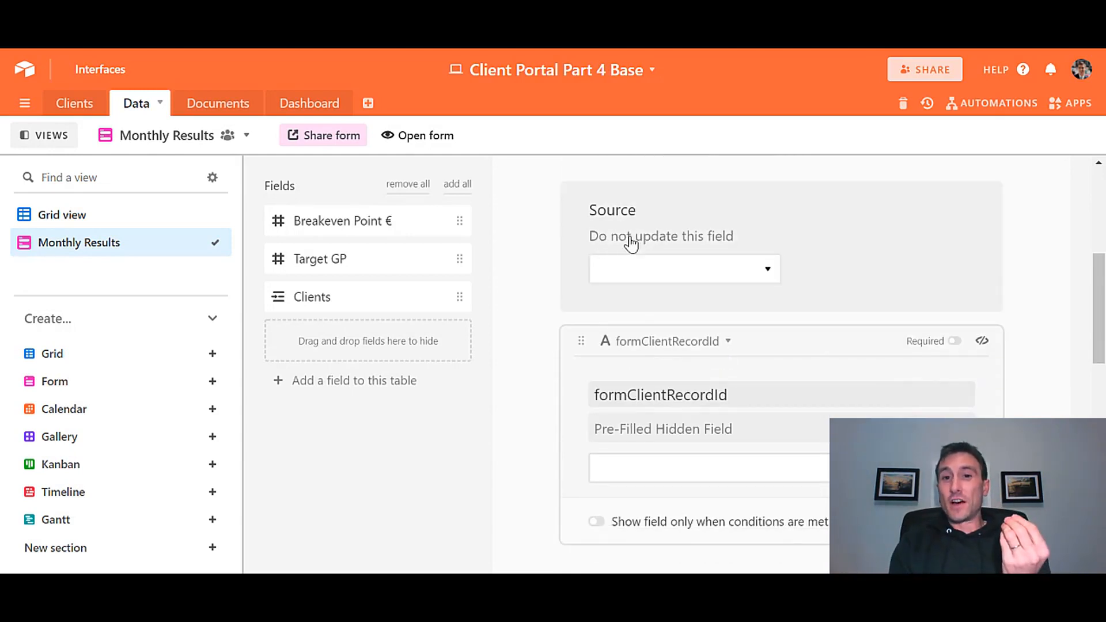
left_click(704, 269)
left_click(705, 269)
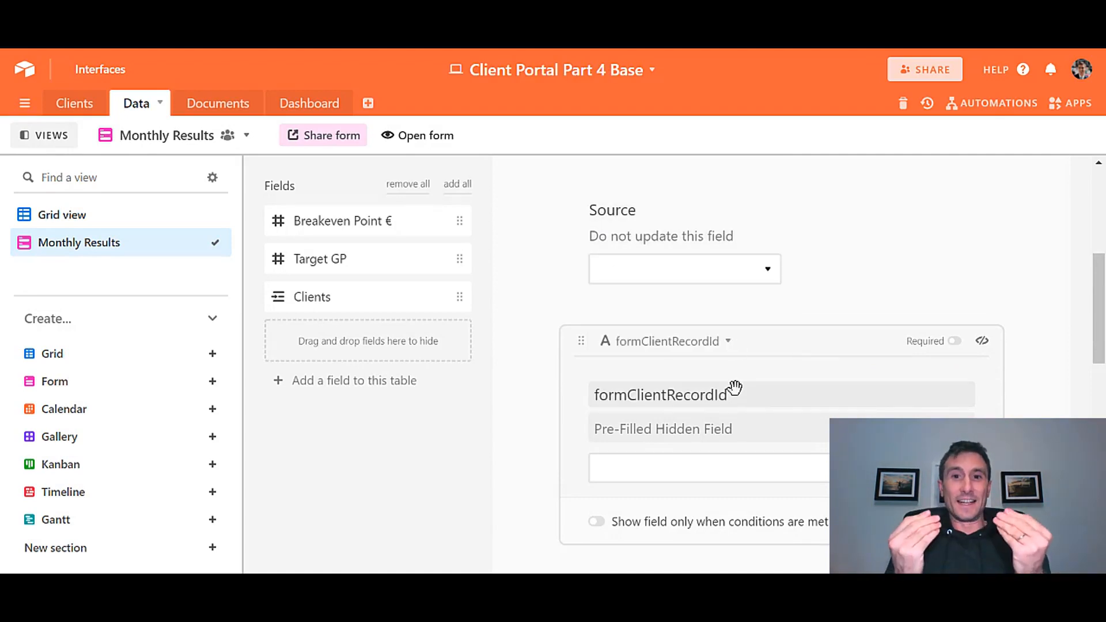
scroll(735, 387, "down", 3)
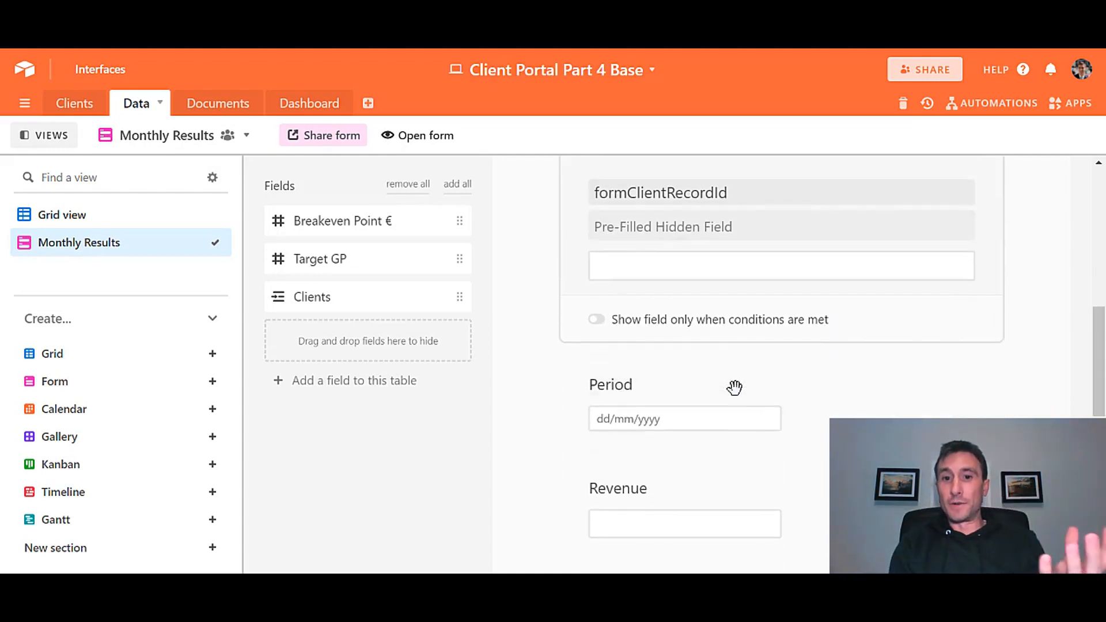
scroll(734, 387, "up", 4)
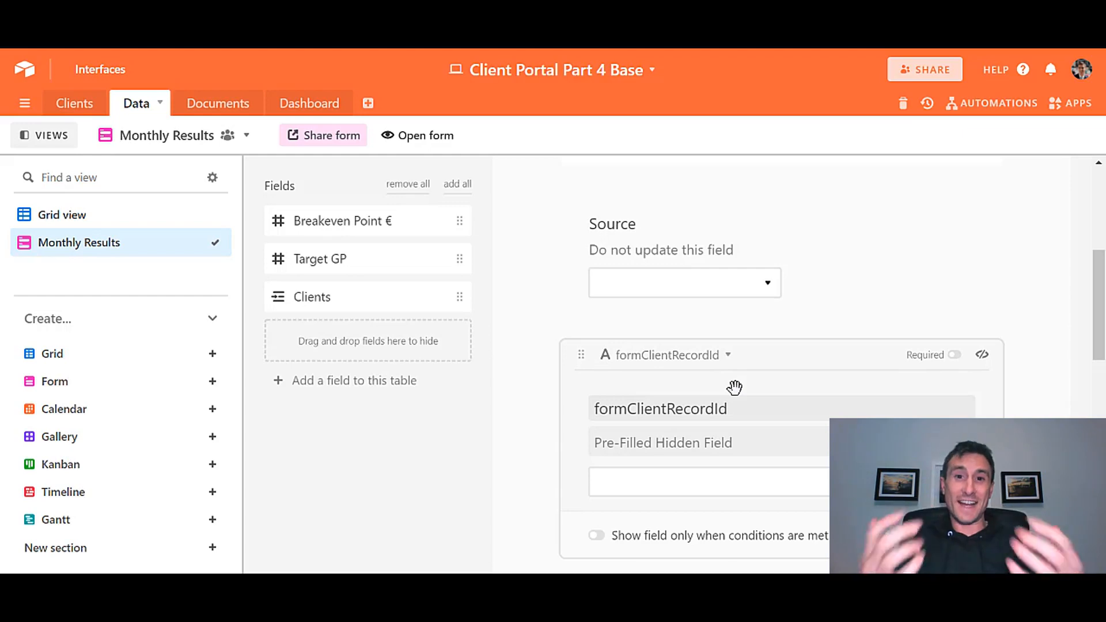
scroll(793, 316, "up", 2)
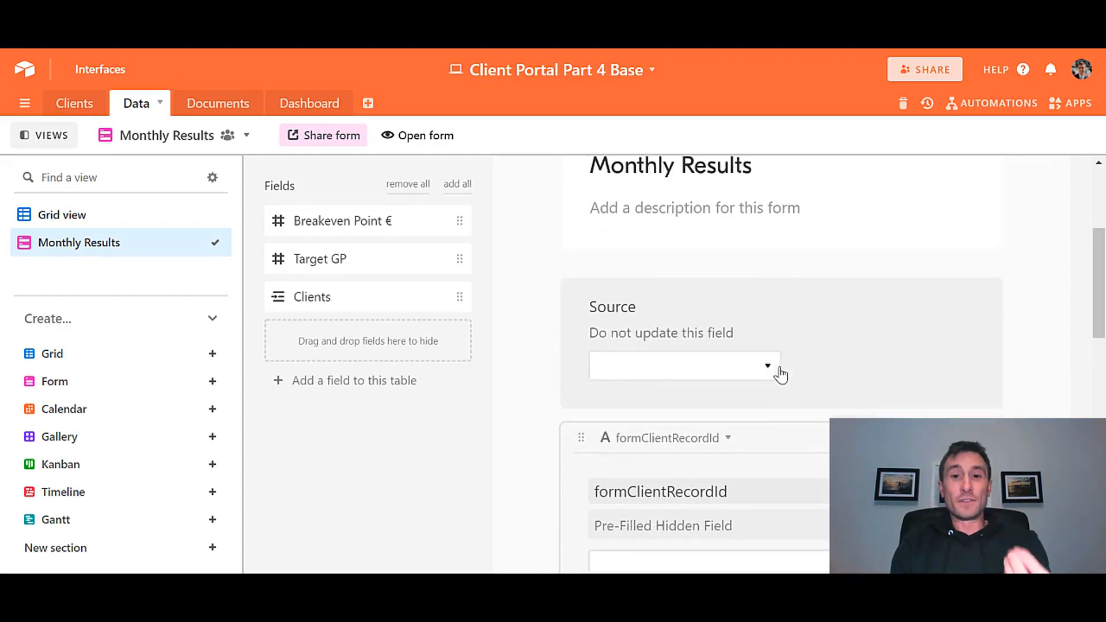
scroll(780, 375, "down", 4)
scroll(780, 375, "up", 5)
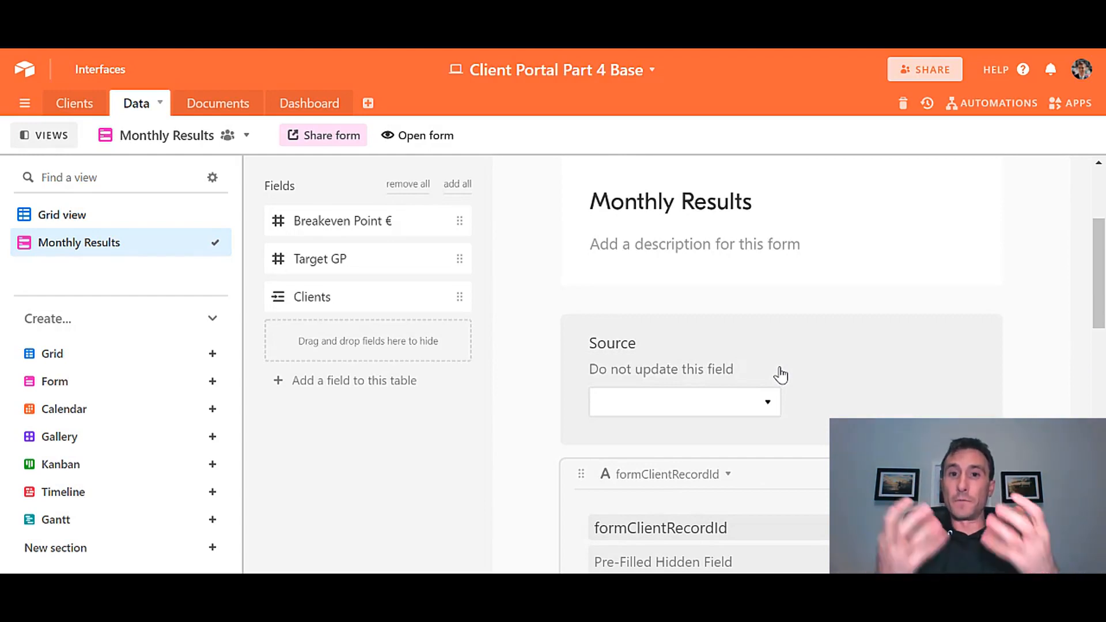
Step: View the Monthly Results form's private sharing link, and select the 03-22 results record in the Data table's grid view
left_click(74, 103)
left_click(138, 104)
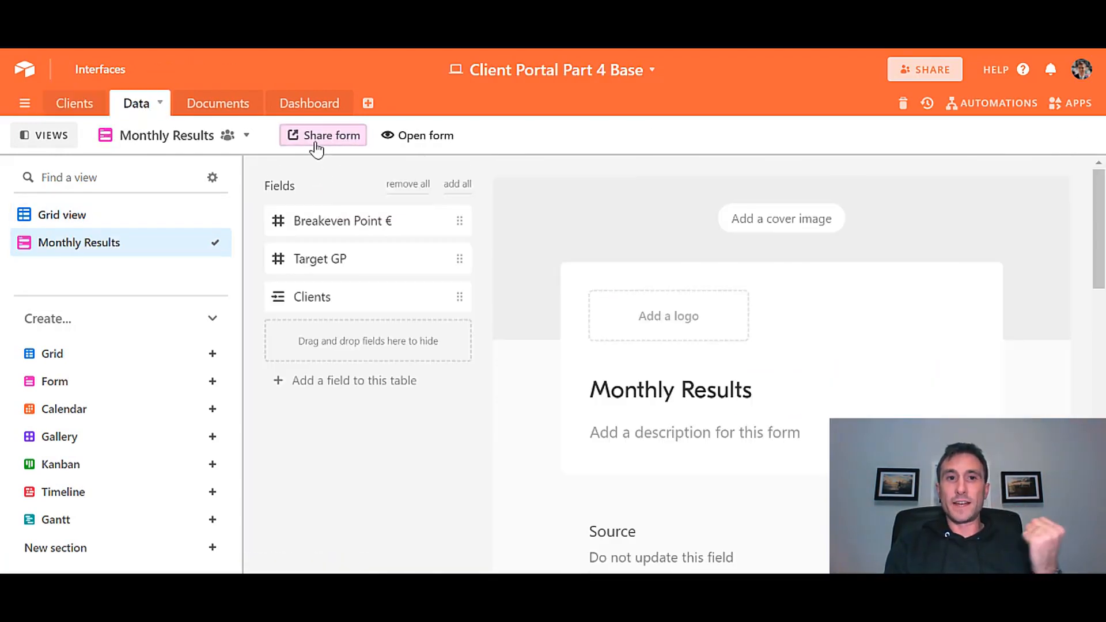
left_click(334, 146)
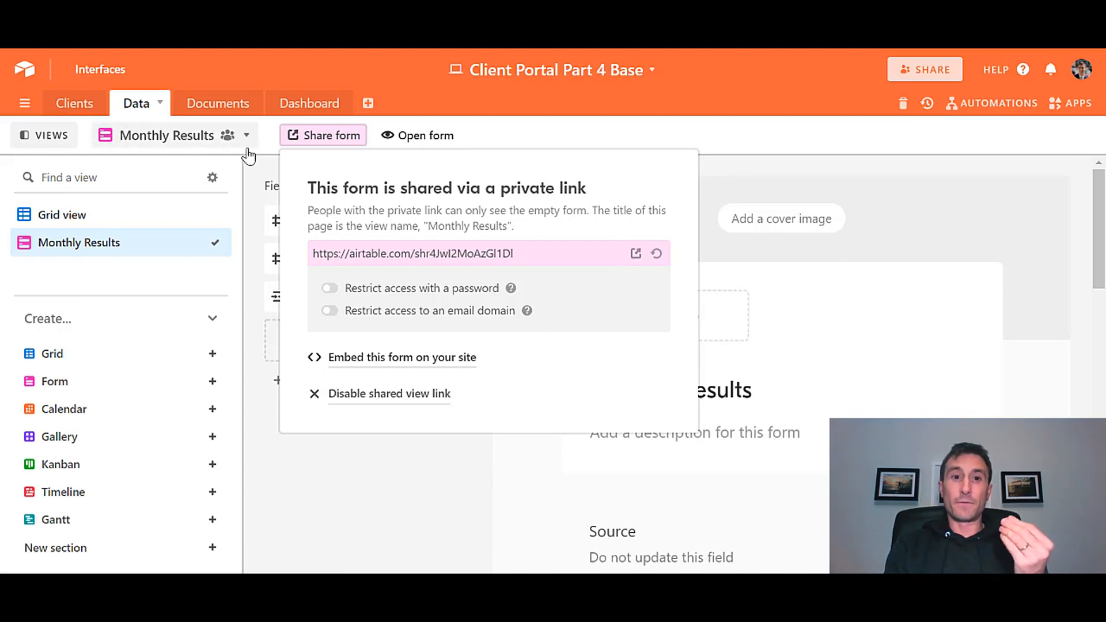
left_click(107, 225)
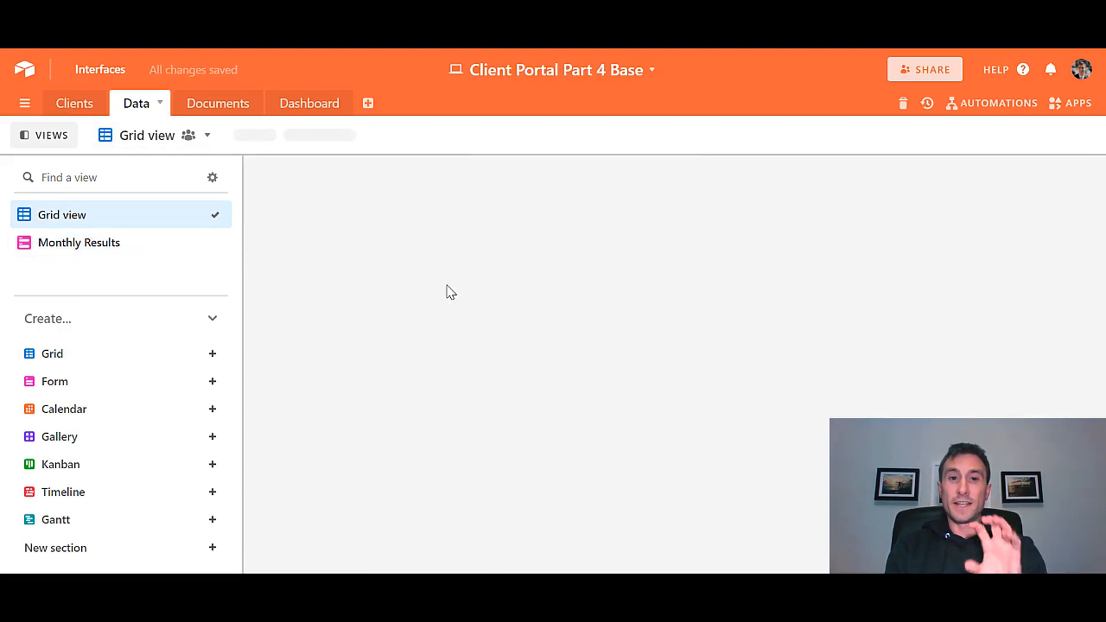
left_click(400, 435)
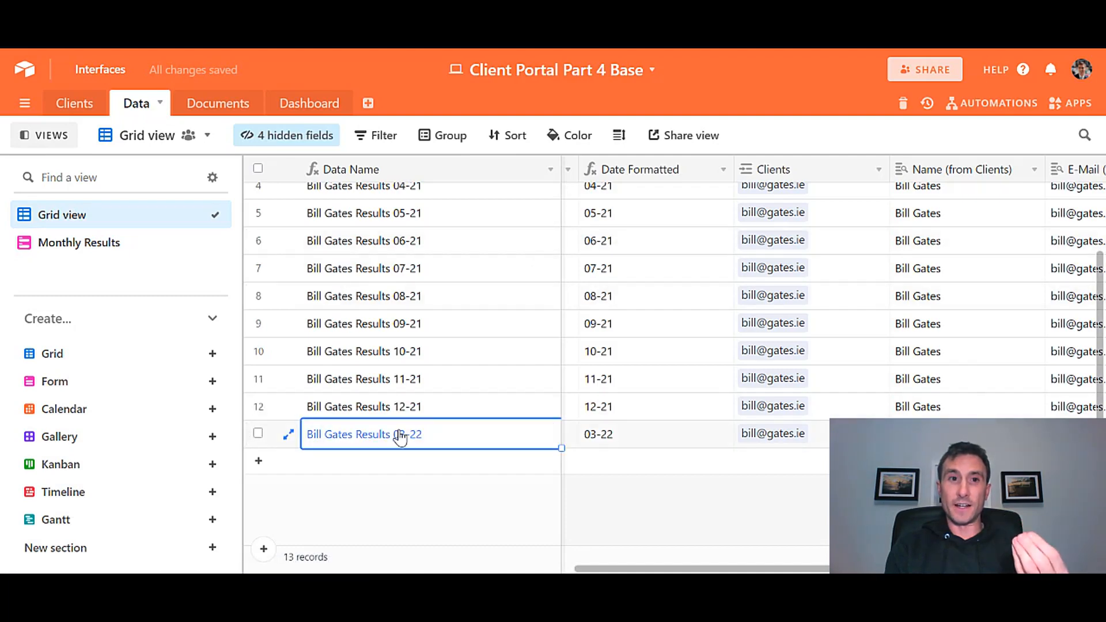
Step: Examine the Data Form URL values in the Clients table and select the first client's URL
left_click(85, 112)
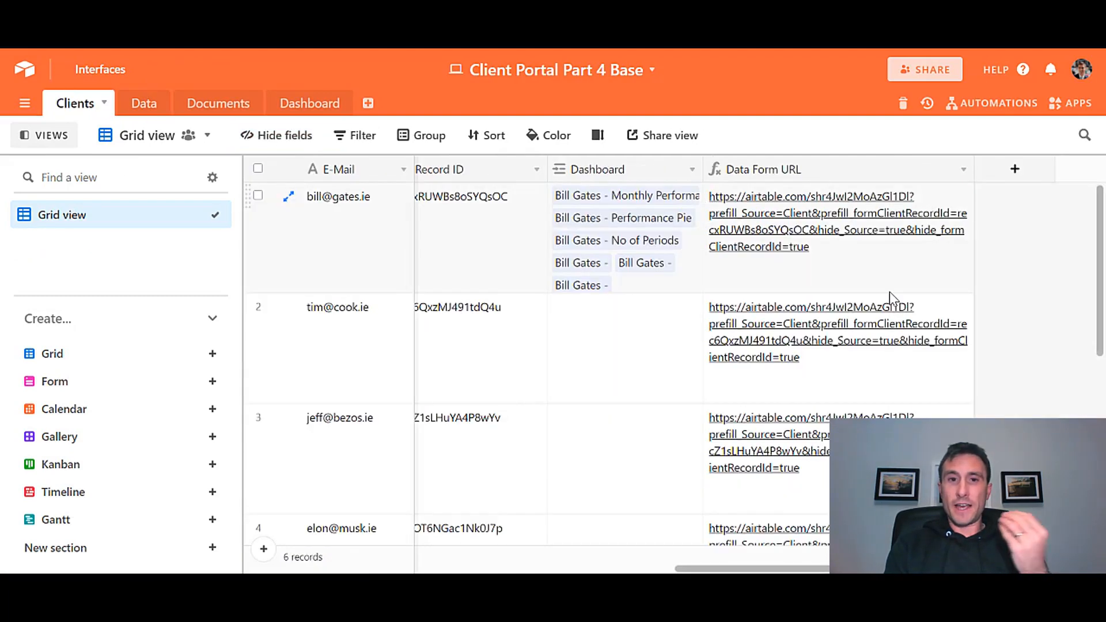
scroll(893, 299, "down", 2)
scroll(889, 292, "down", 5)
scroll(889, 292, "up", 7)
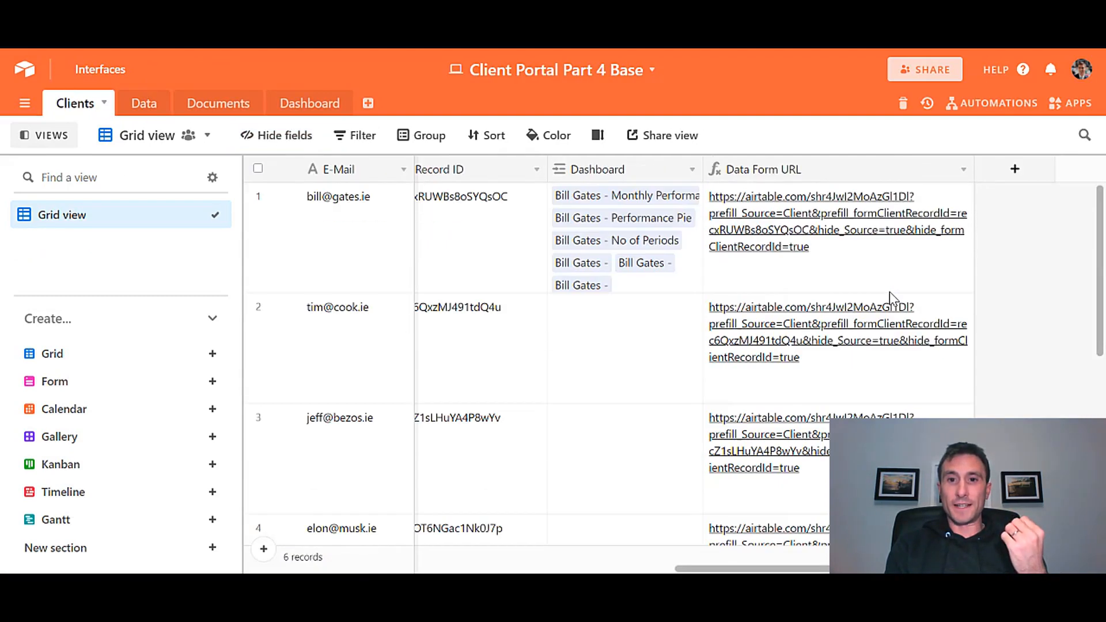
left_click(847, 276)
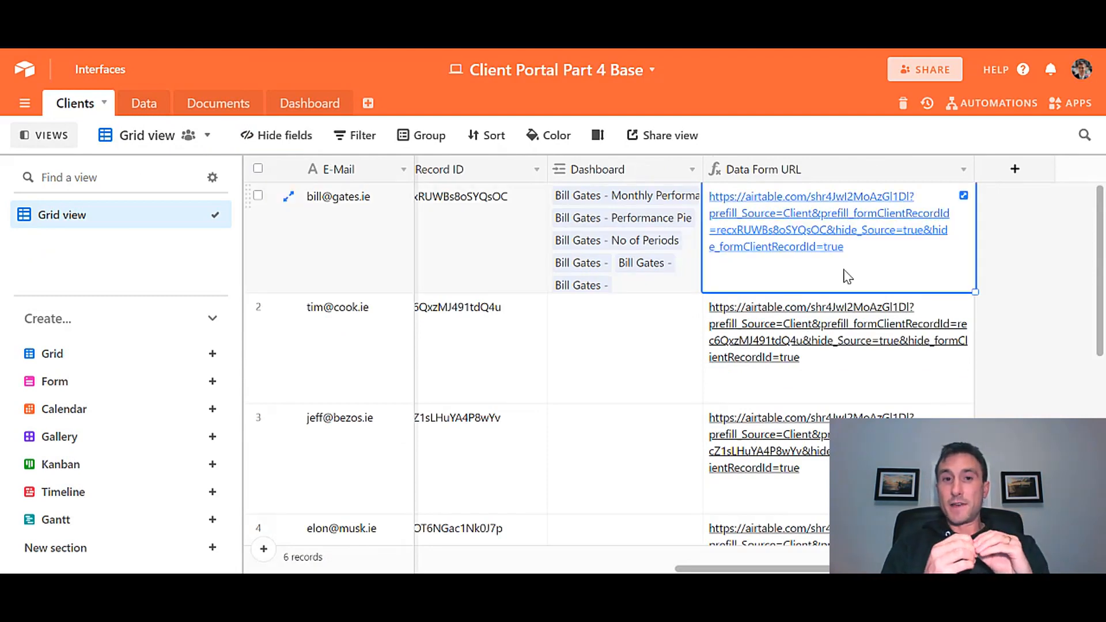
scroll(847, 276, "down", 2)
scroll(847, 277, "up", 2)
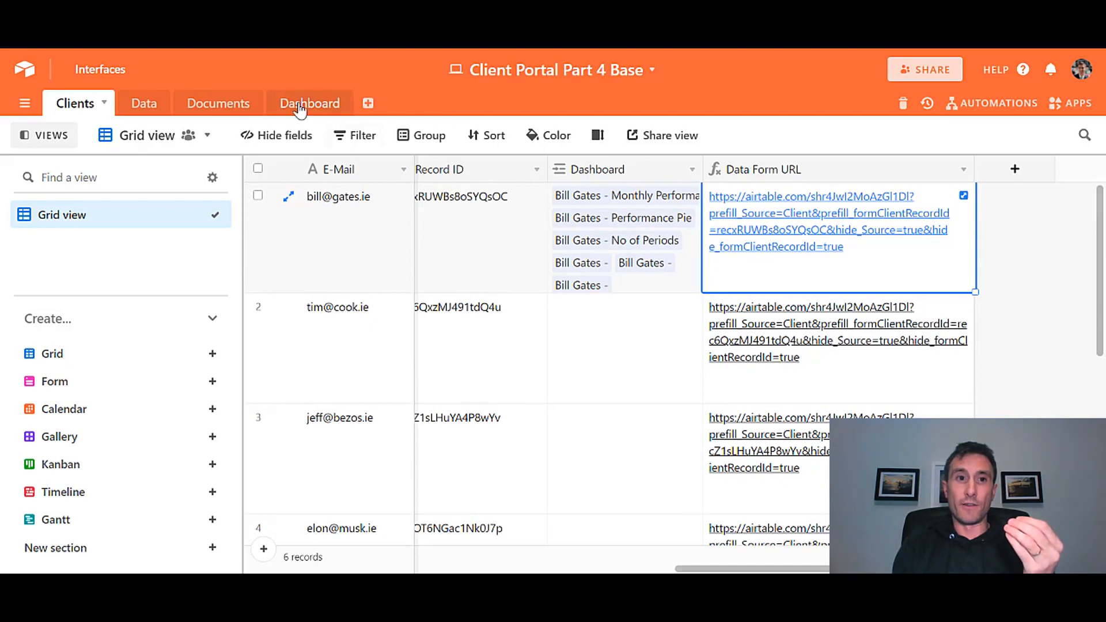
Step: Inspect the formula of the Data Form URL field in the Clients table, highlighting its base form link
left_click(144, 103)
scroll(701, 321, "left", 5)
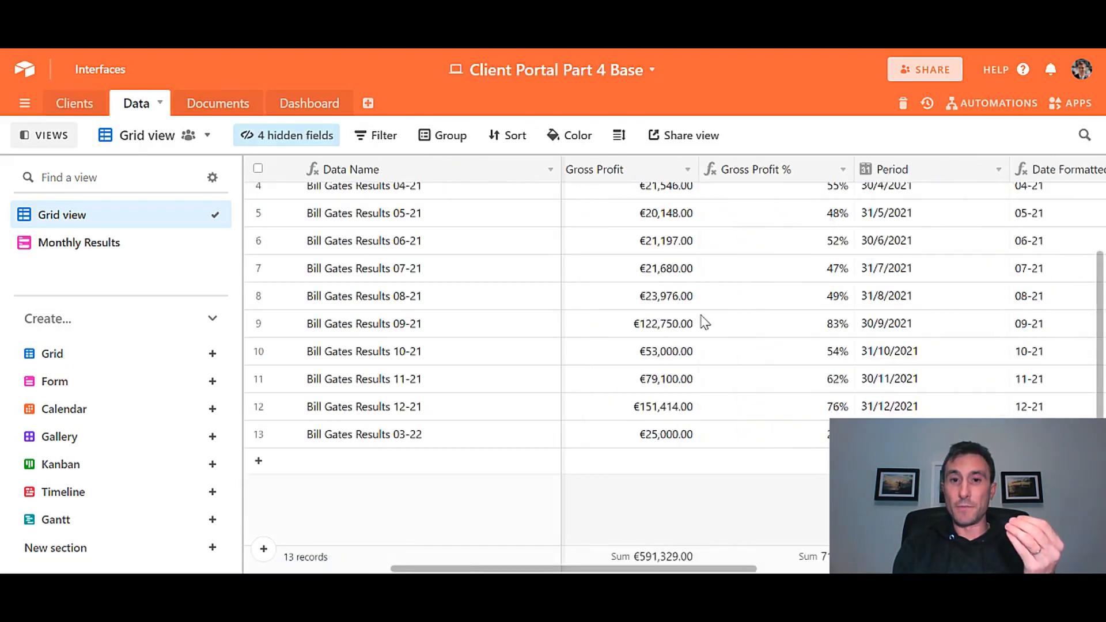
left_click(74, 103)
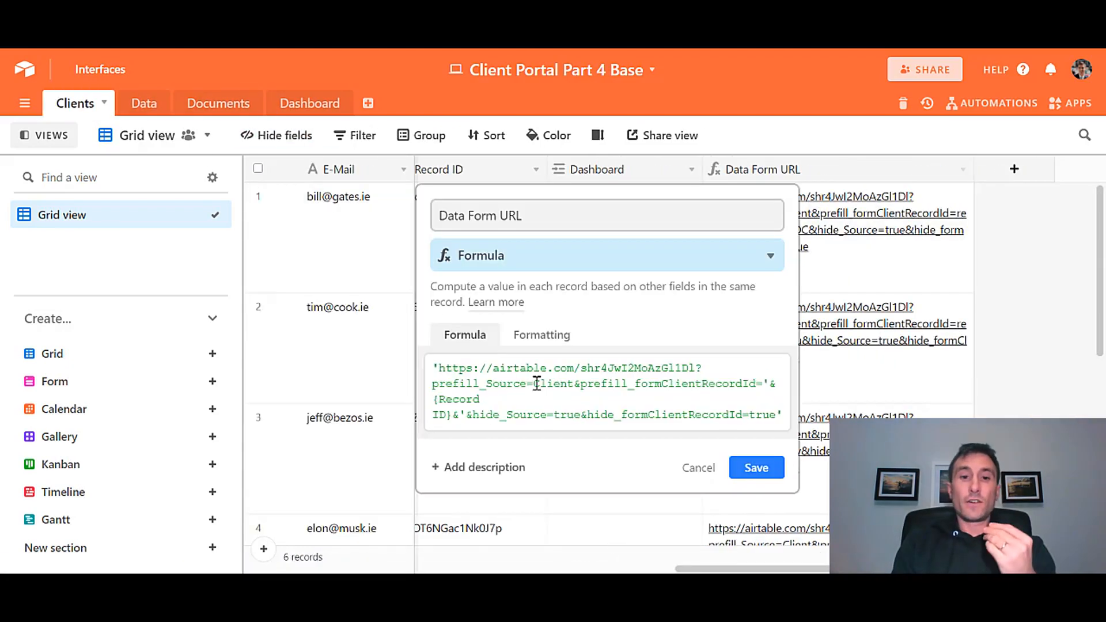
left_click_drag(439, 369, 695, 369)
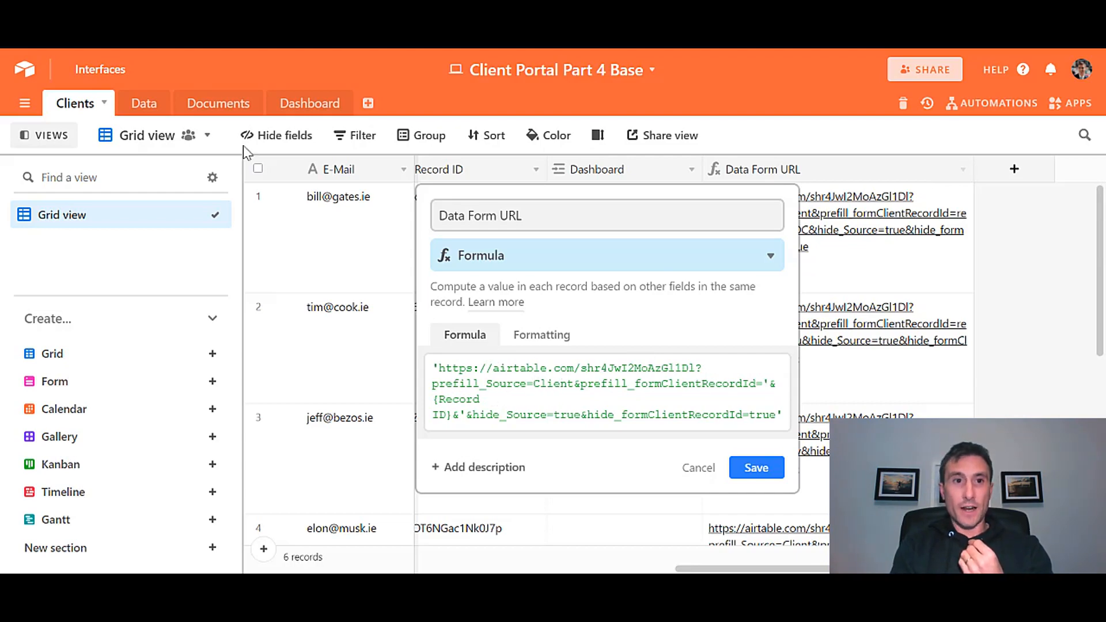
Step: Compare the Source values of the 03-22 and 09-21 results records in the Data table's grid view
left_click(144, 105)
left_click(84, 219)
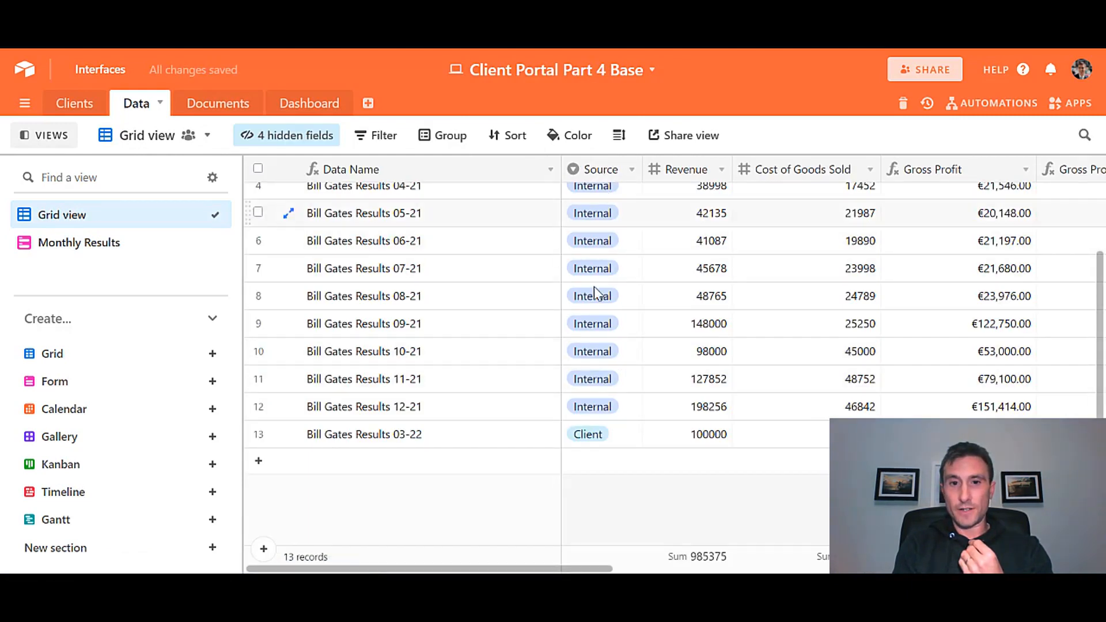
left_click(605, 435)
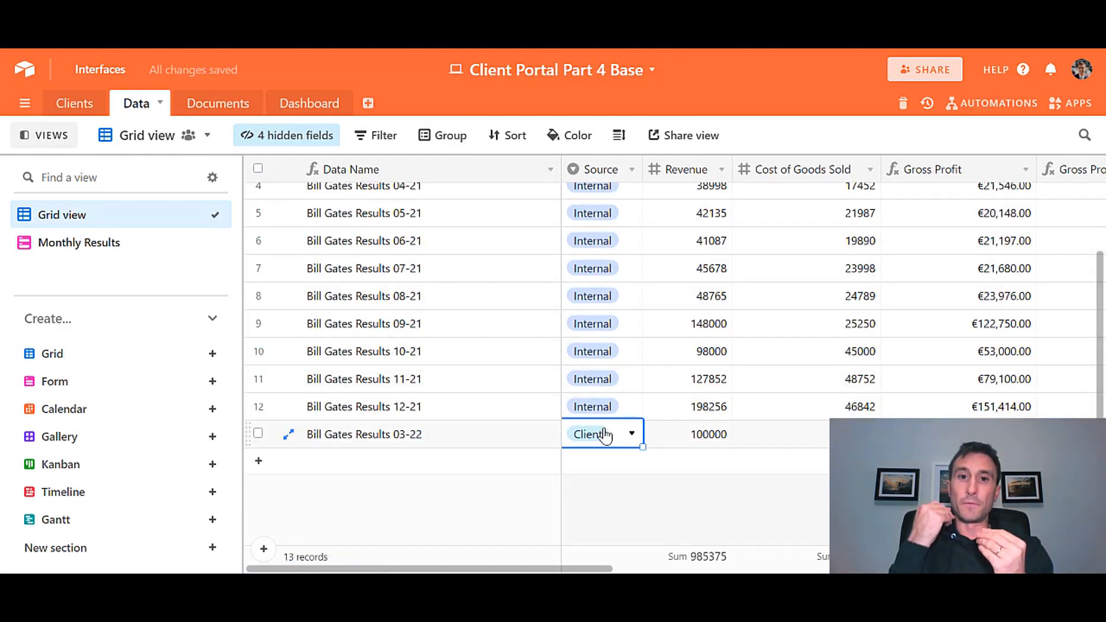
left_click(630, 325)
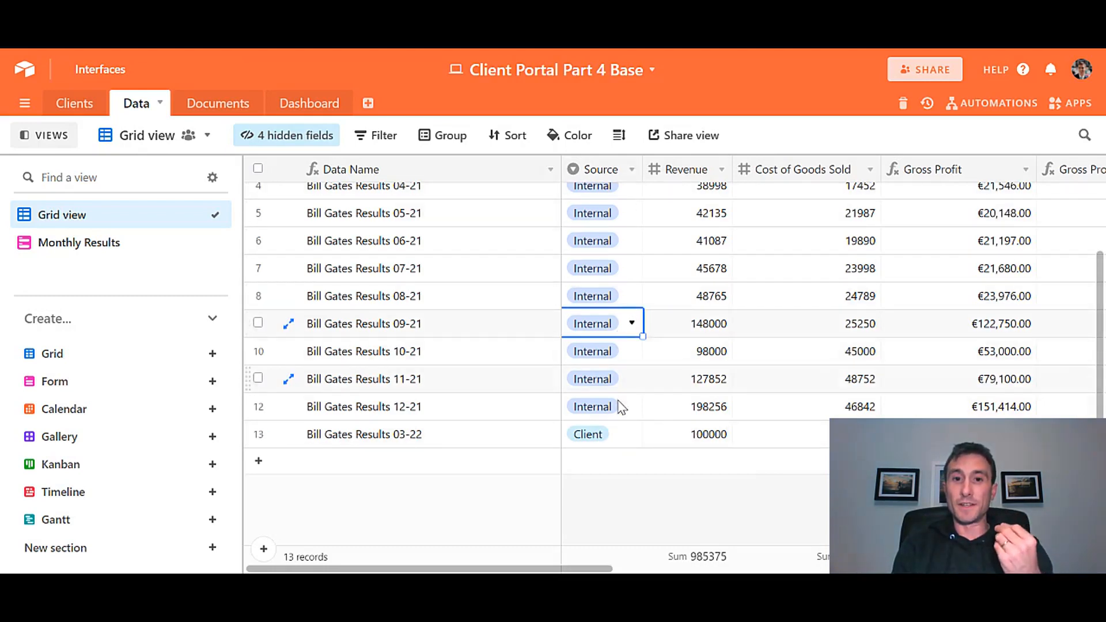
Step: Select the 03-22 results record's Source value, and inspect the Data Form URL field's formula in the Clients table
left_click(620, 437)
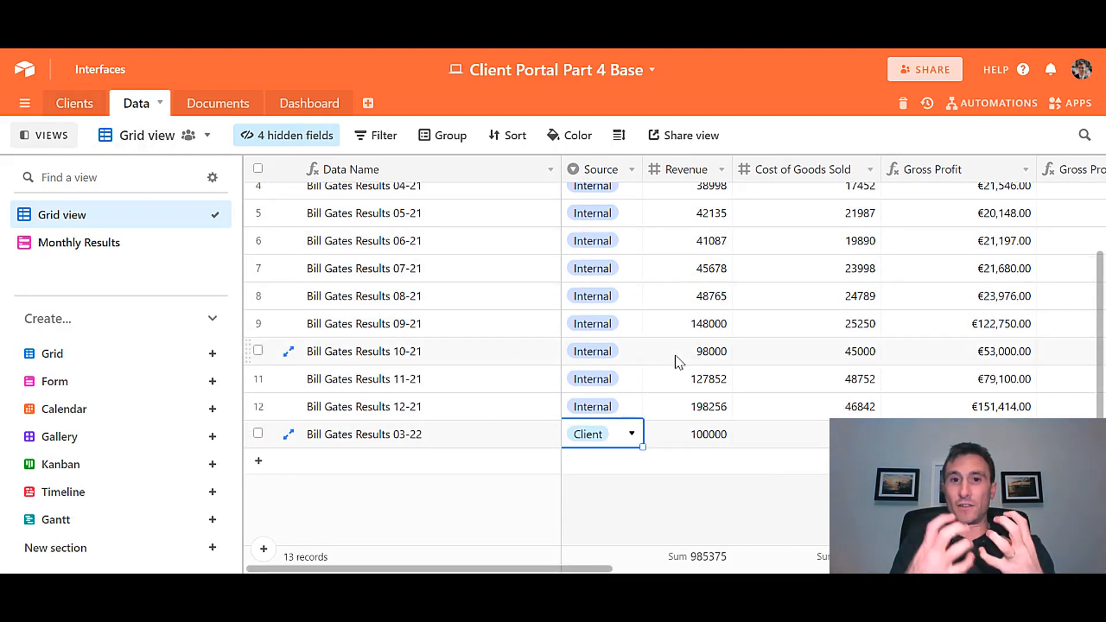
left_click(74, 103)
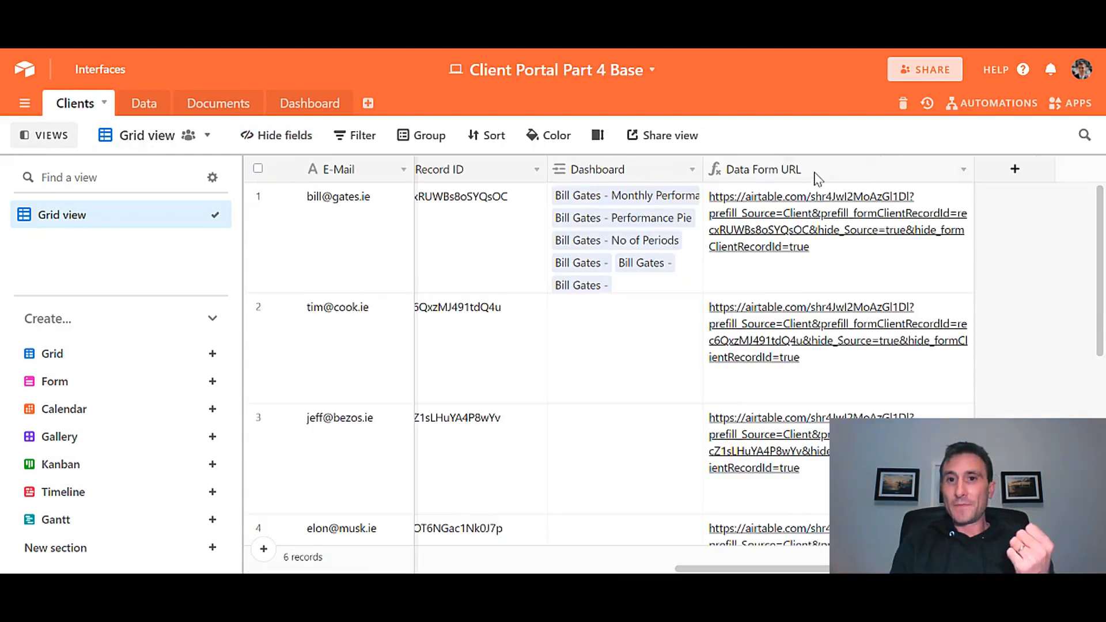
right_click(806, 173)
left_click(798, 198)
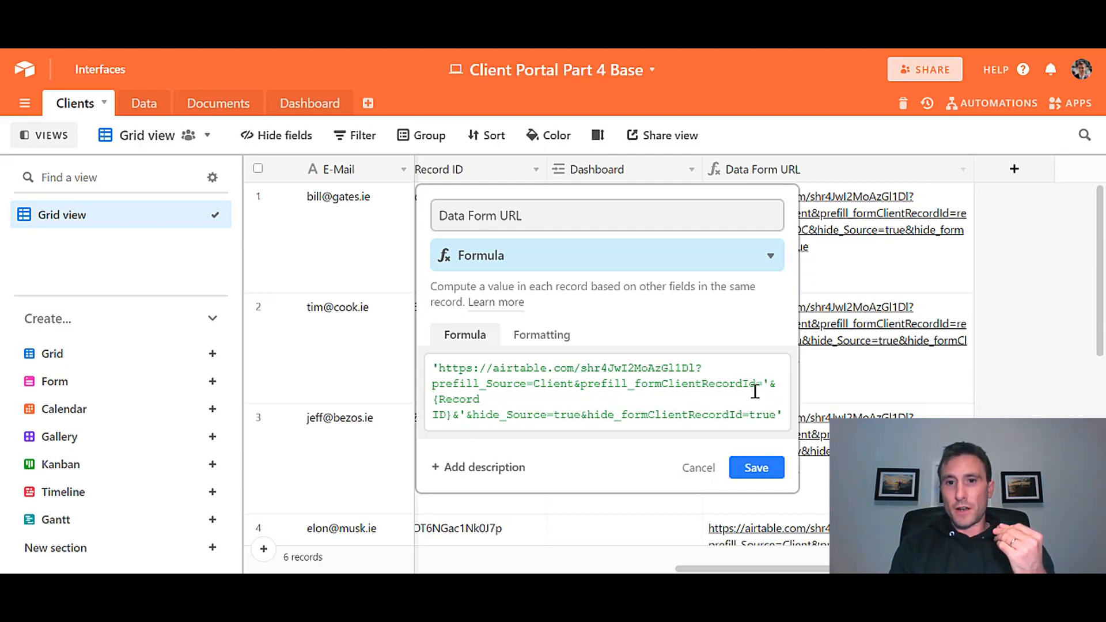
Step: Check the formClientRecordId field in the Data table, and review the Data Form URL formula in the Clients table again
left_click(147, 104)
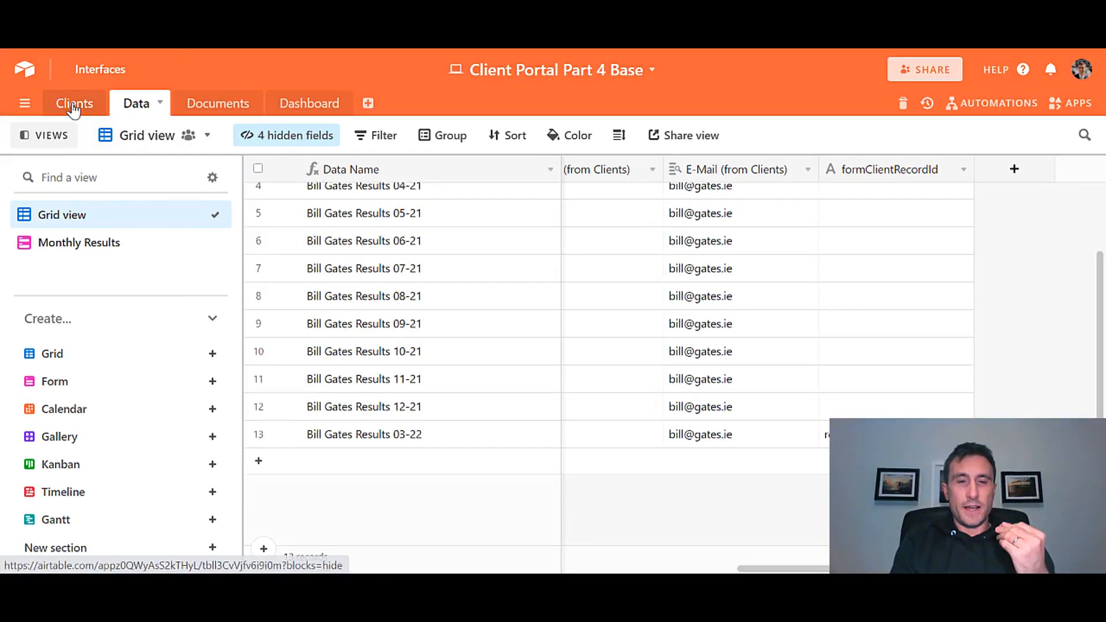
left_click(73, 106)
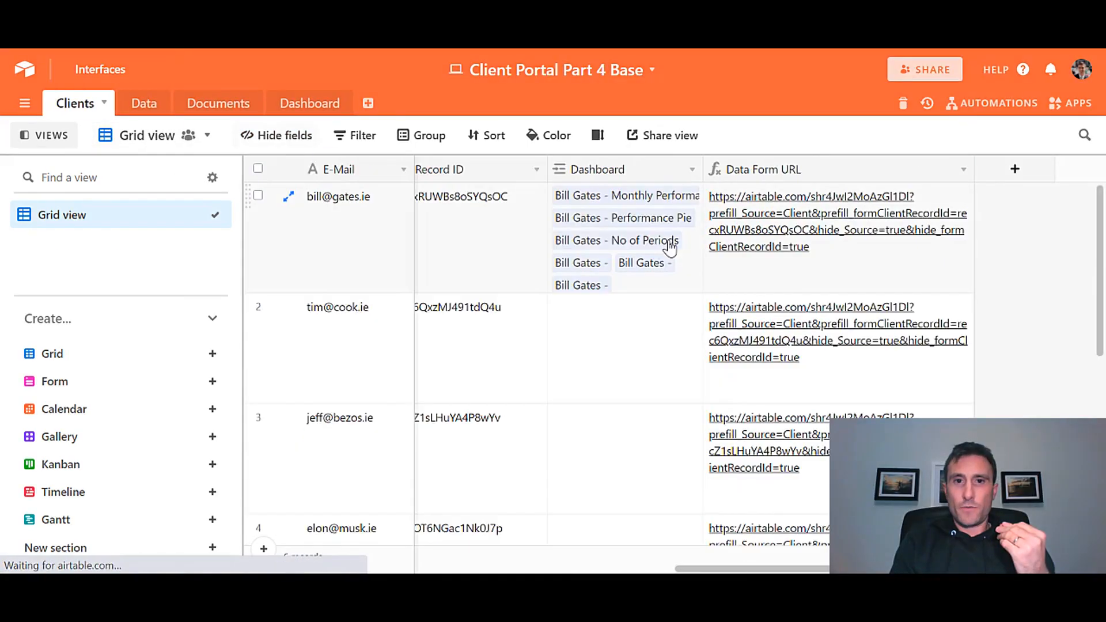
right_click(768, 174)
left_click(769, 196)
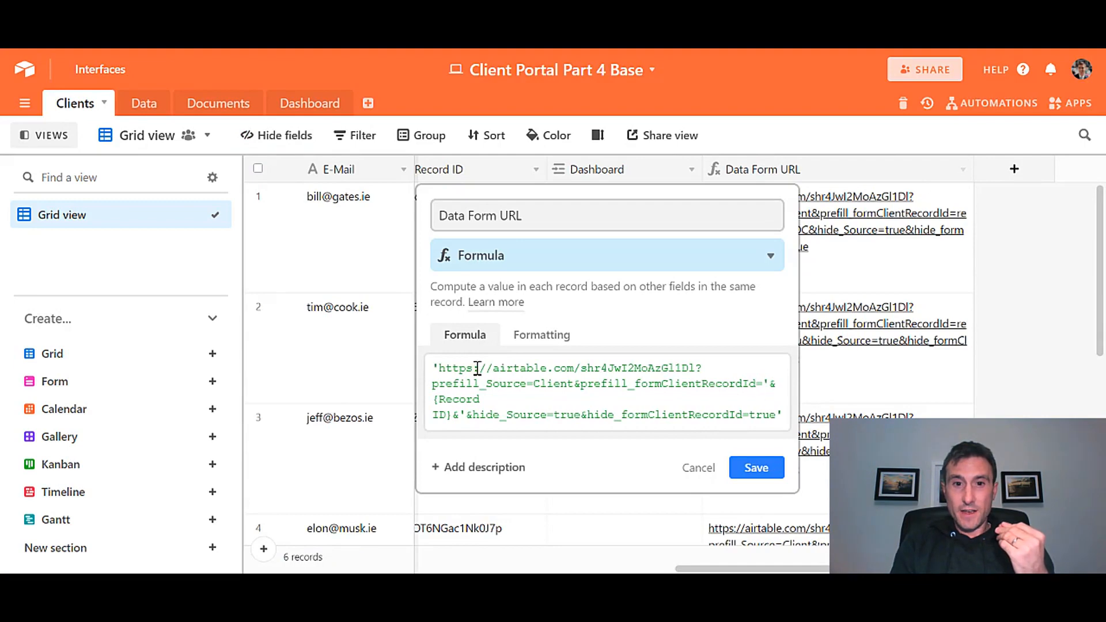
left_click(370, 257)
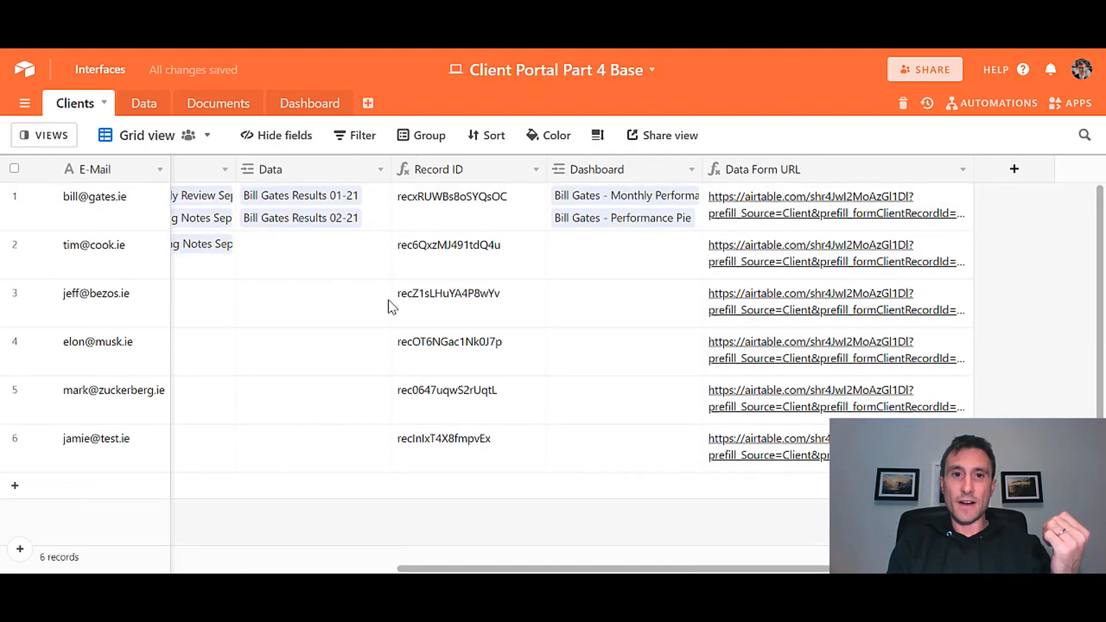
Step: Go through the Record ID values of the client records in the Clients table, ending at the first client
scroll(389, 299, "left", 2)
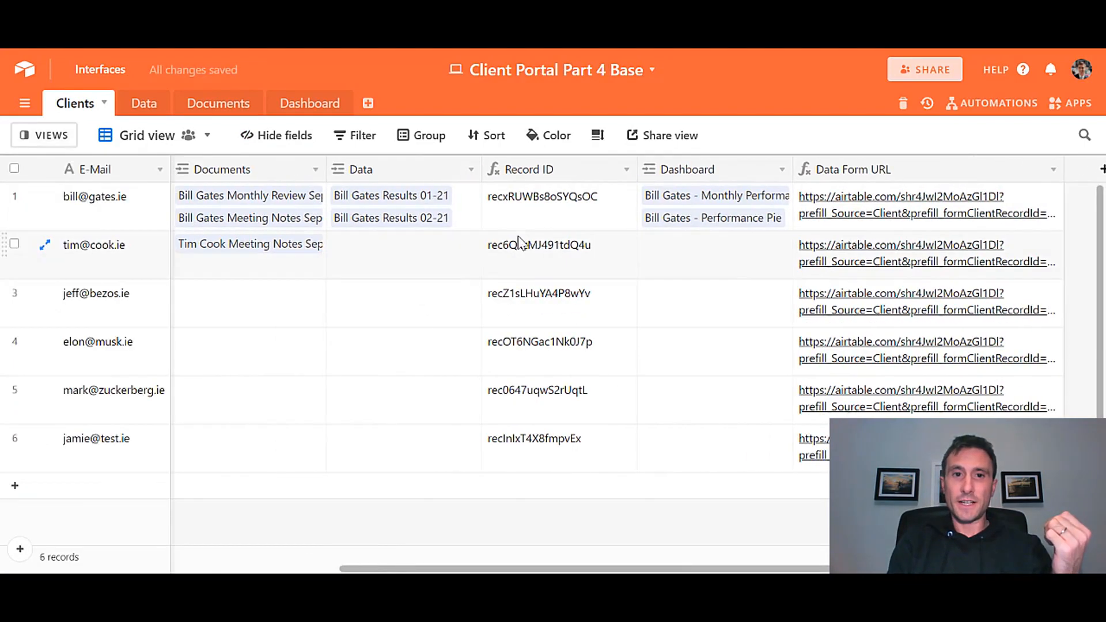
left_click(556, 222)
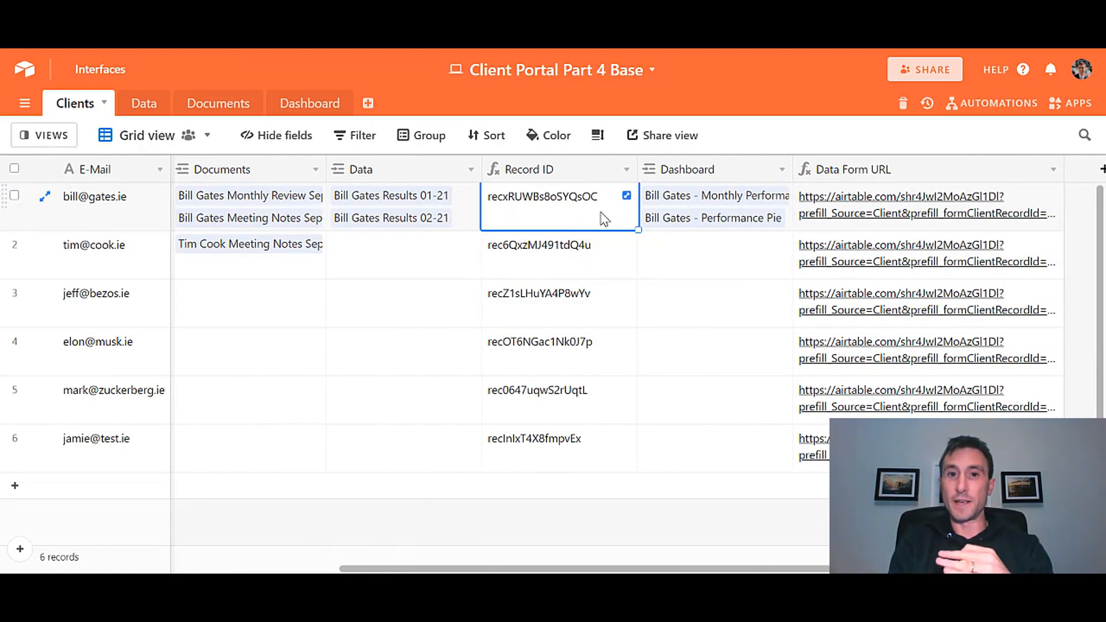
left_click(592, 249)
key("Down")
key("Down")
key("Down")
key("Down")
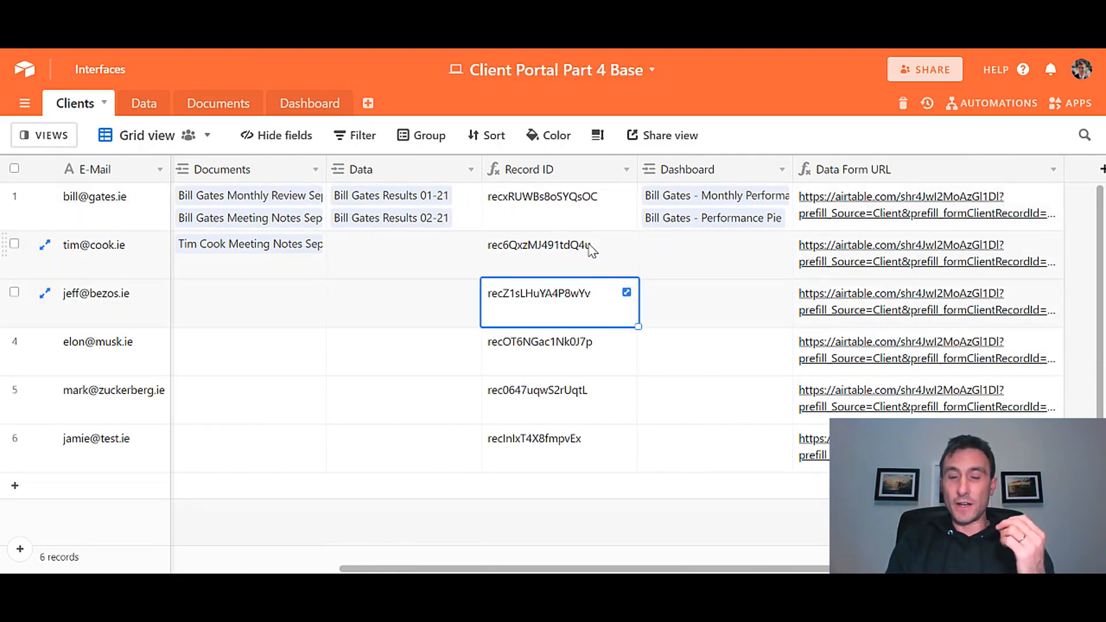
key("Up")
key("Up")
key("Up")
key("Up")
key("Up")
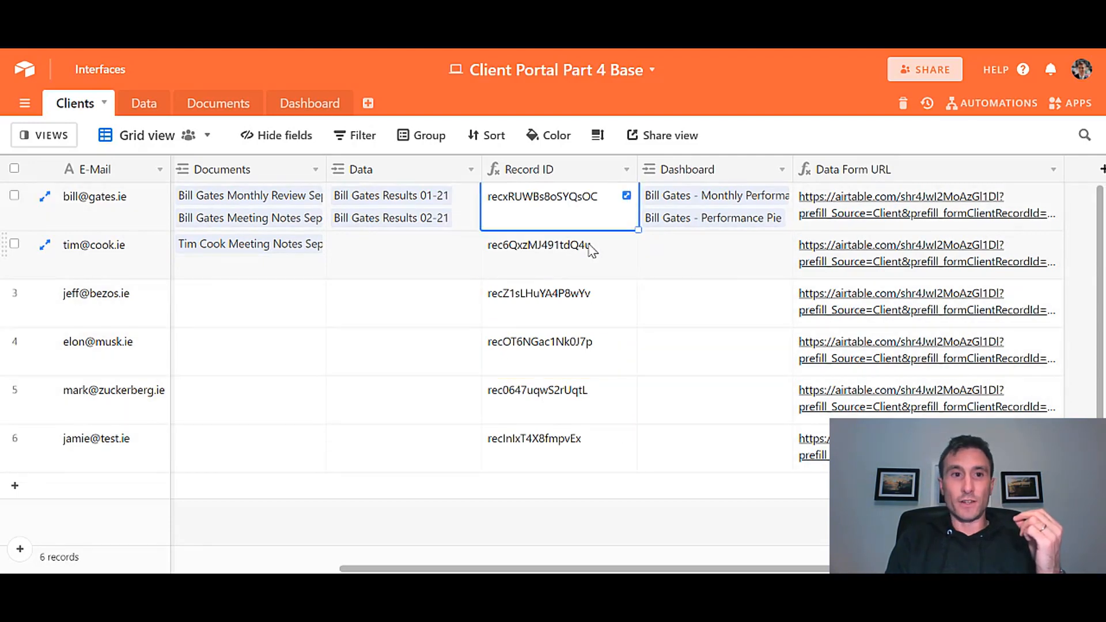
Step: Inspect the formula behind the Clients table's Record ID field and save the field settings
left_click(145, 106)
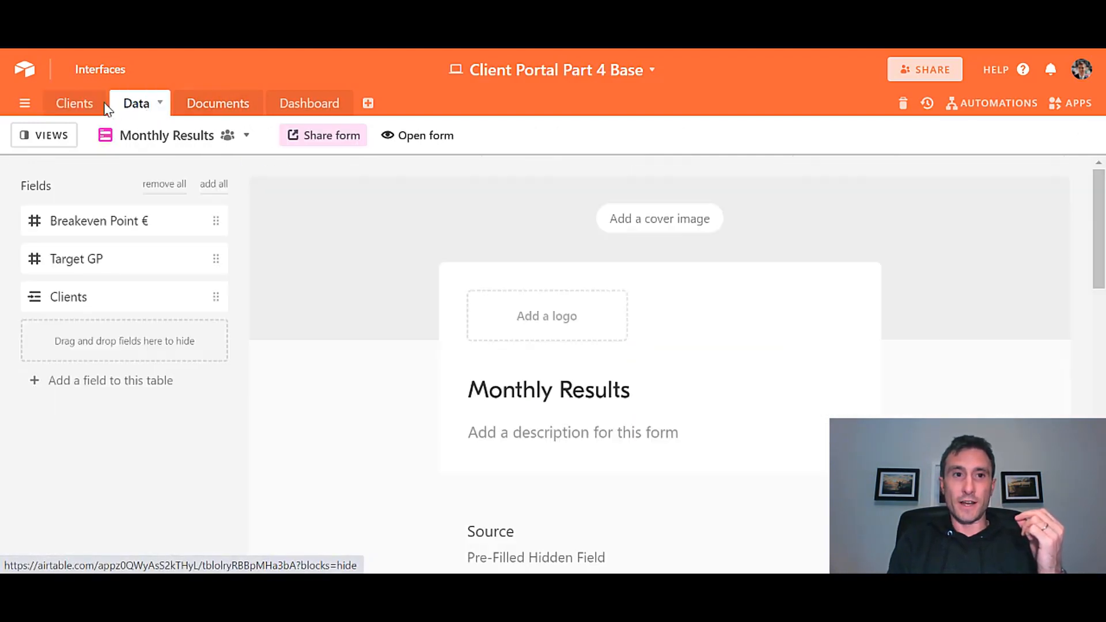
left_click(72, 106)
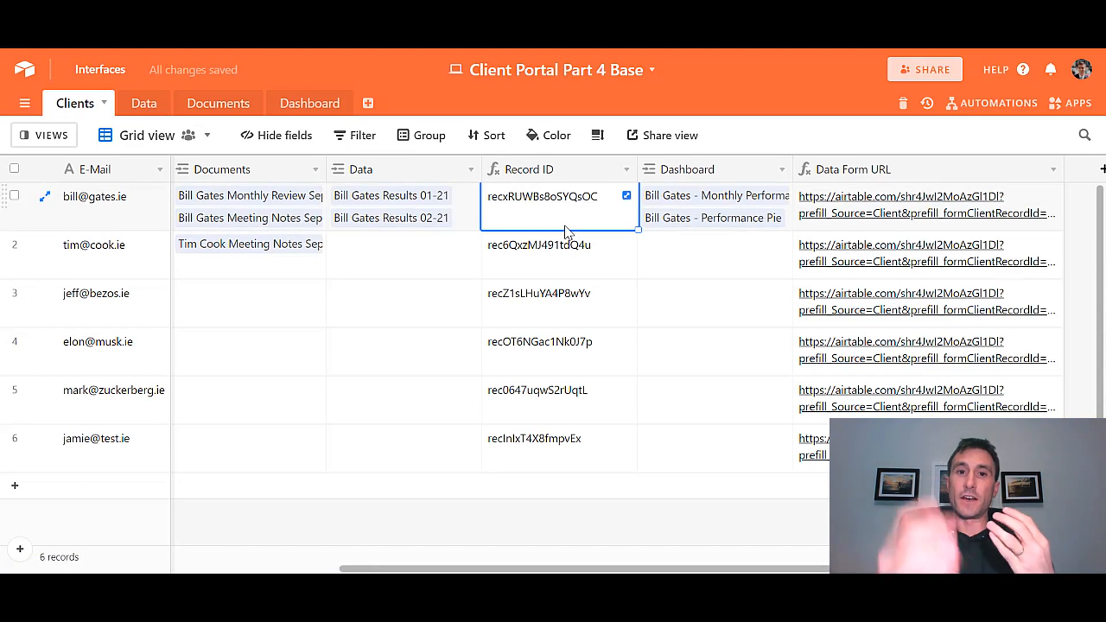
right_click(537, 171)
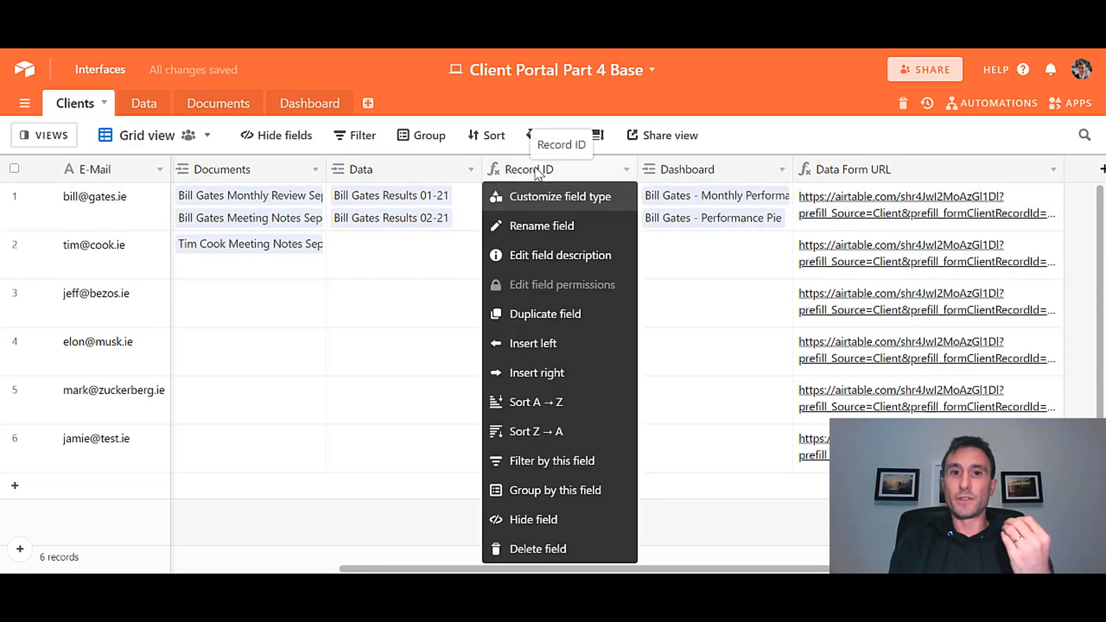
left_click(540, 198)
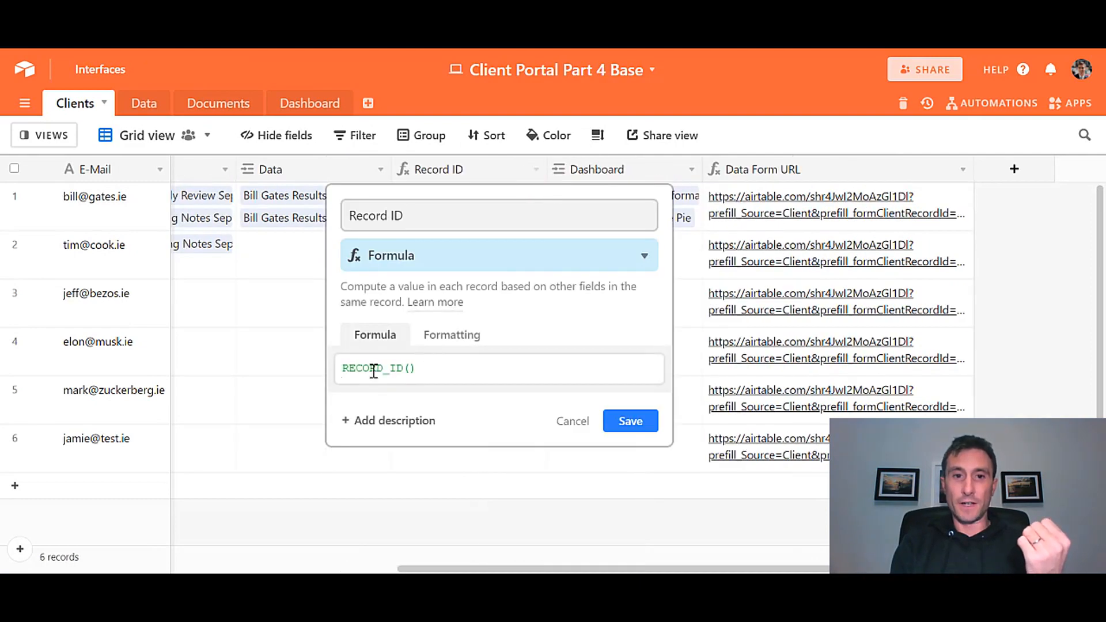
left_click(630, 420)
Step: Step repeatedly down and up the Record ID column to compare each client's unique identifier
left_click(461, 202)
key("Down")
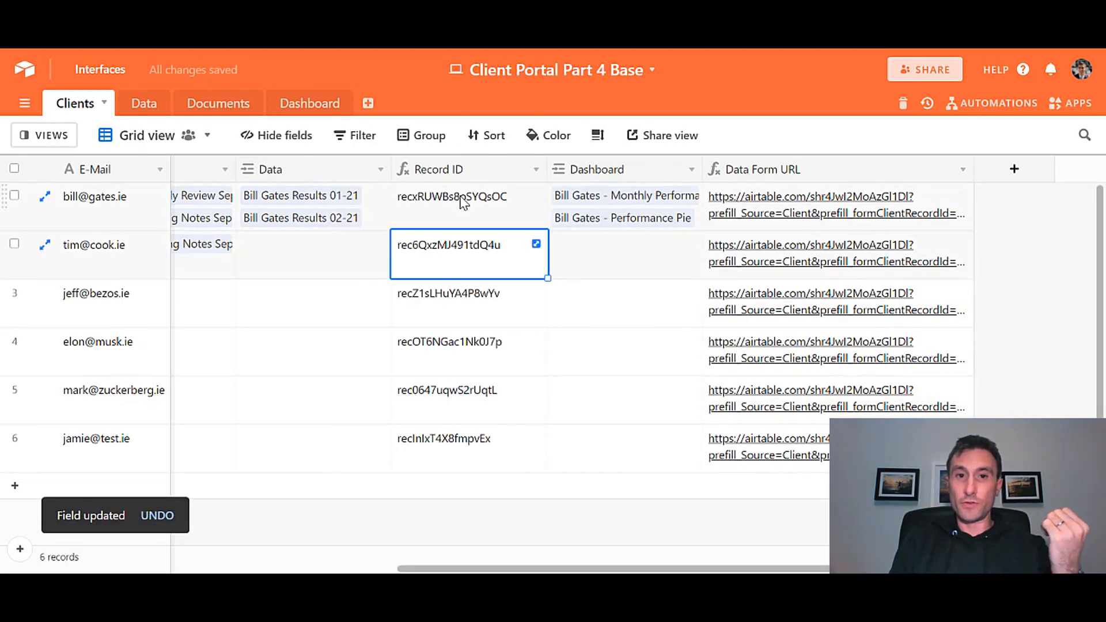
key("Down")
key("Down")
key("Down")
key("Down")
key("Up")
key("Up")
key("Up")
key("Up")
key("Up")
key("Down")
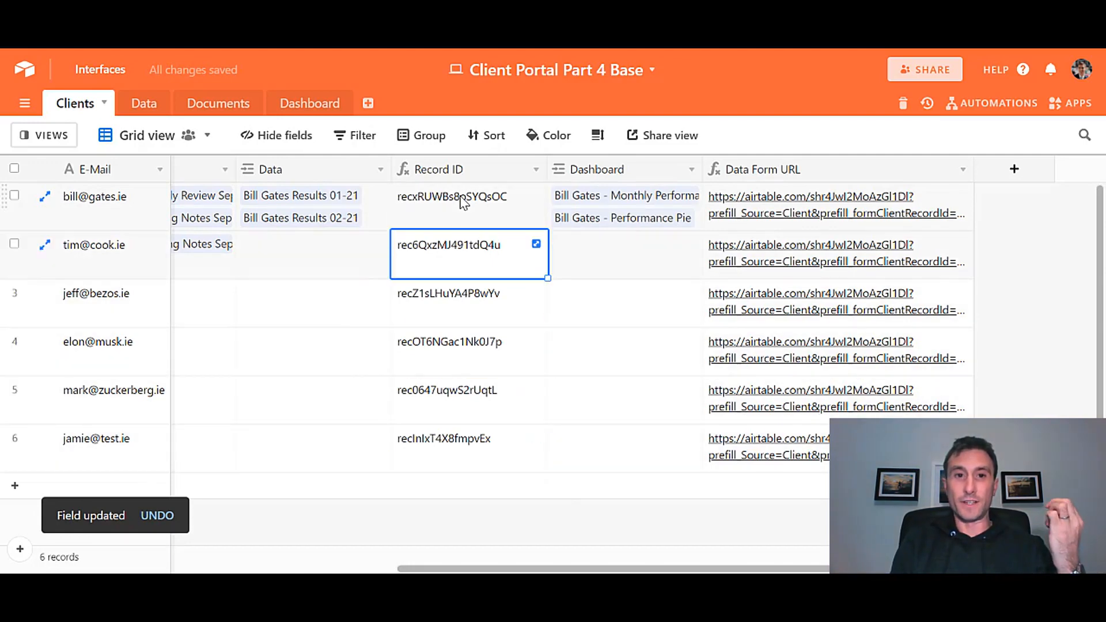
key("Down")
key("Down")
key("Down")
key("Down")
key("Up")
key("Up")
key("Up")
key("Up")
key("Up")
key("Left")
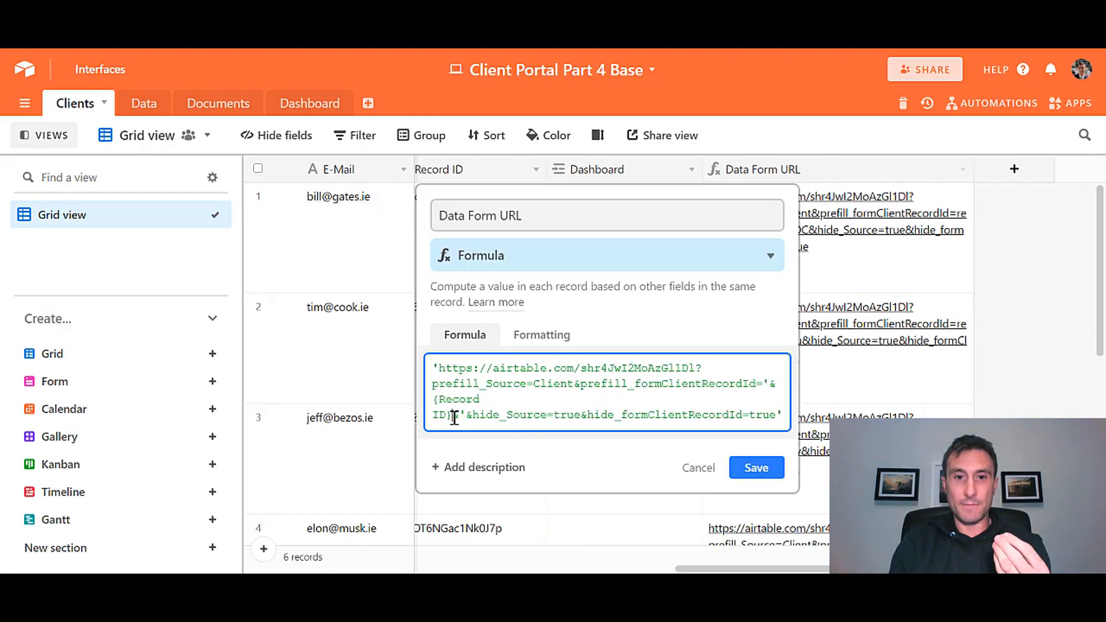
Step: Copy and remove the hide_Source and hide_formClientRecordId part after {Record ID} in the Data Form URL formula, and save the field
left_click_drag(452, 415, 778, 426)
key("ctrl+c")
key("BackSpace")
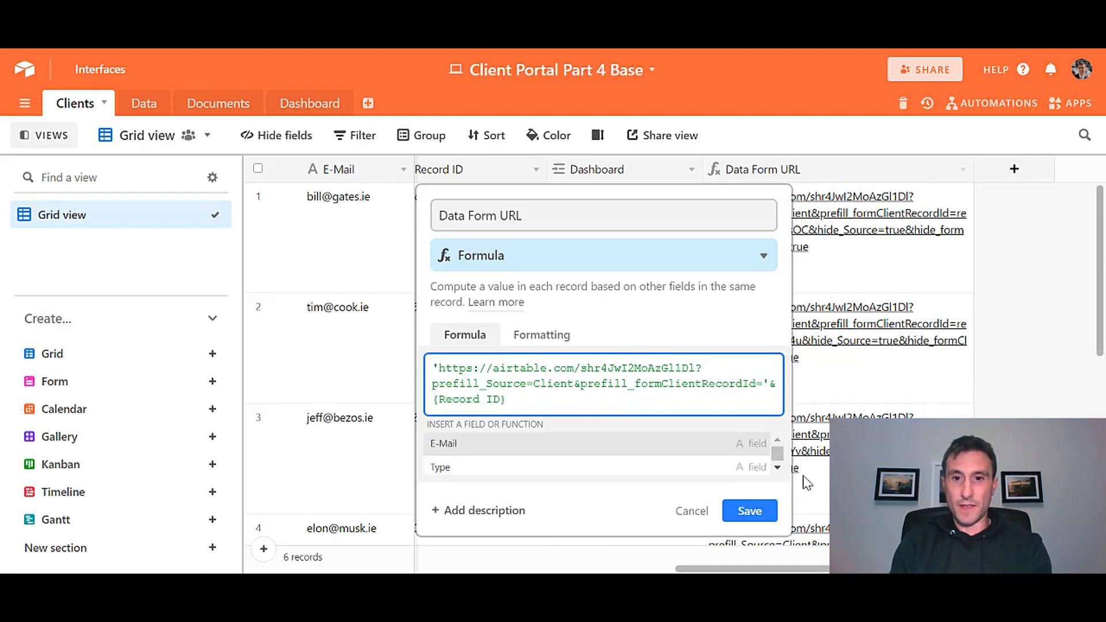
left_click(748, 510)
Step: Open the first client's Data Form URL and examine the form's Source and formClientRecordId fields, highlighting the "Pre-Filled Hidden Field" description
left_click(765, 212)
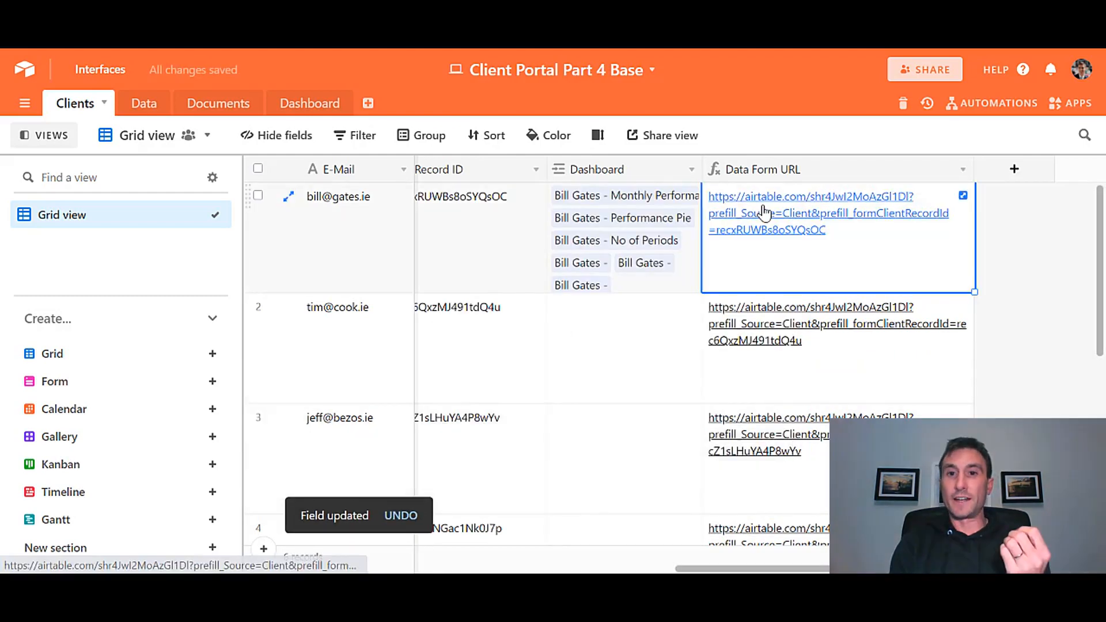
left_click(764, 213)
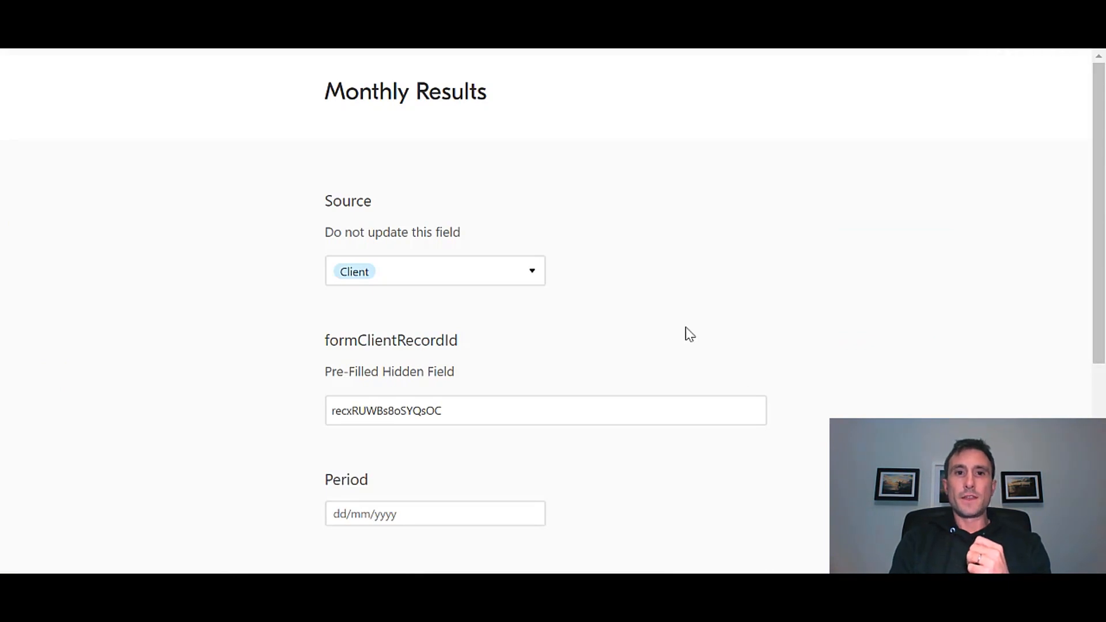
scroll(688, 334, "down", 2)
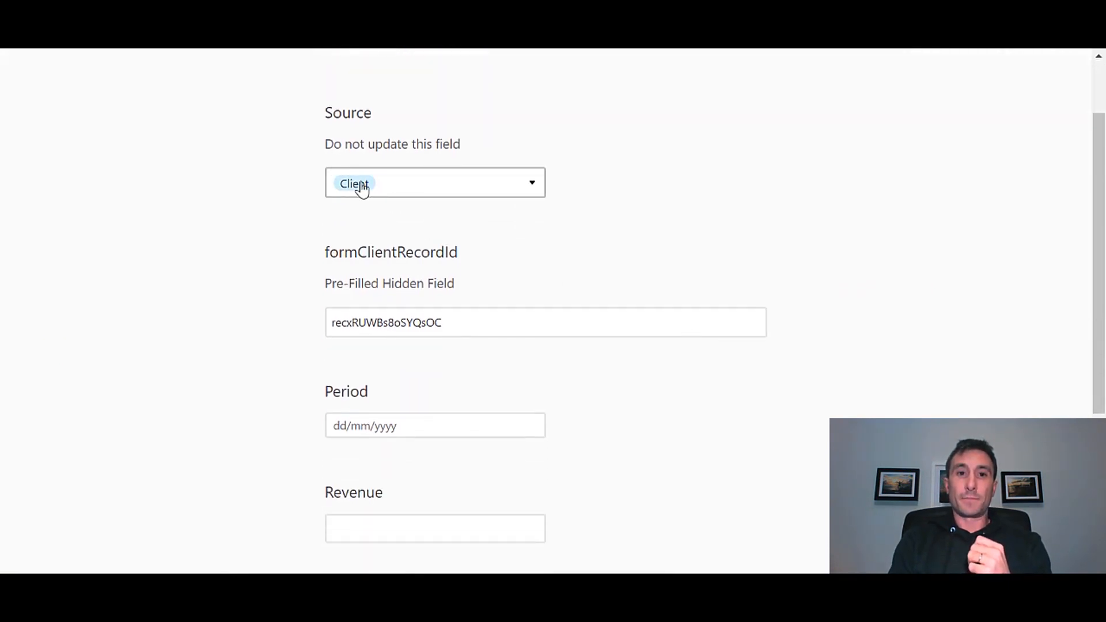
left_click(349, 327)
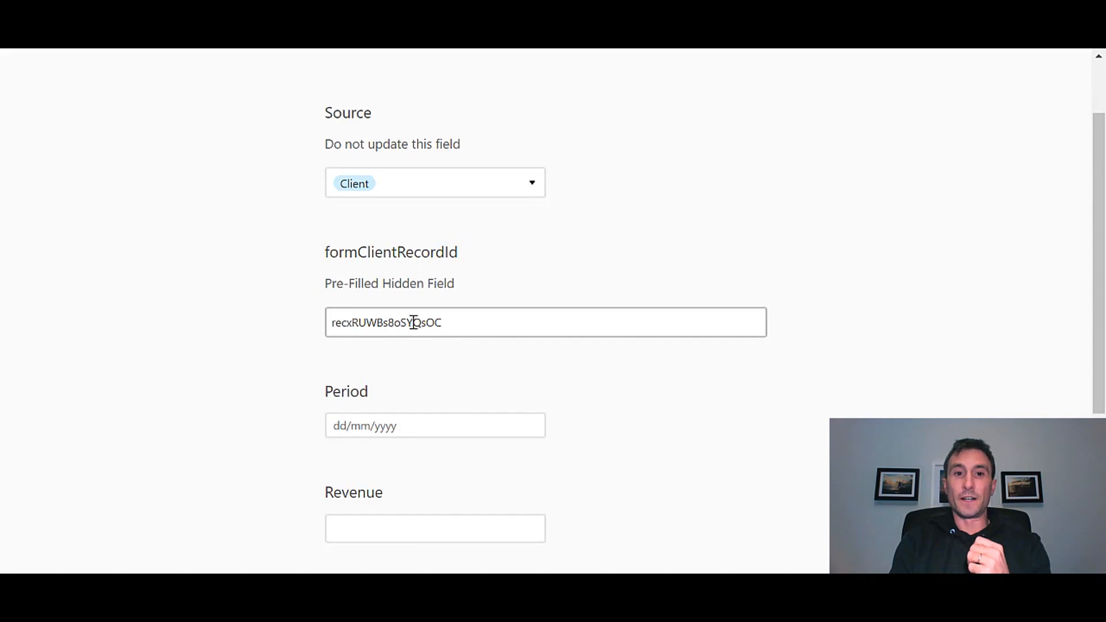
left_click(364, 299)
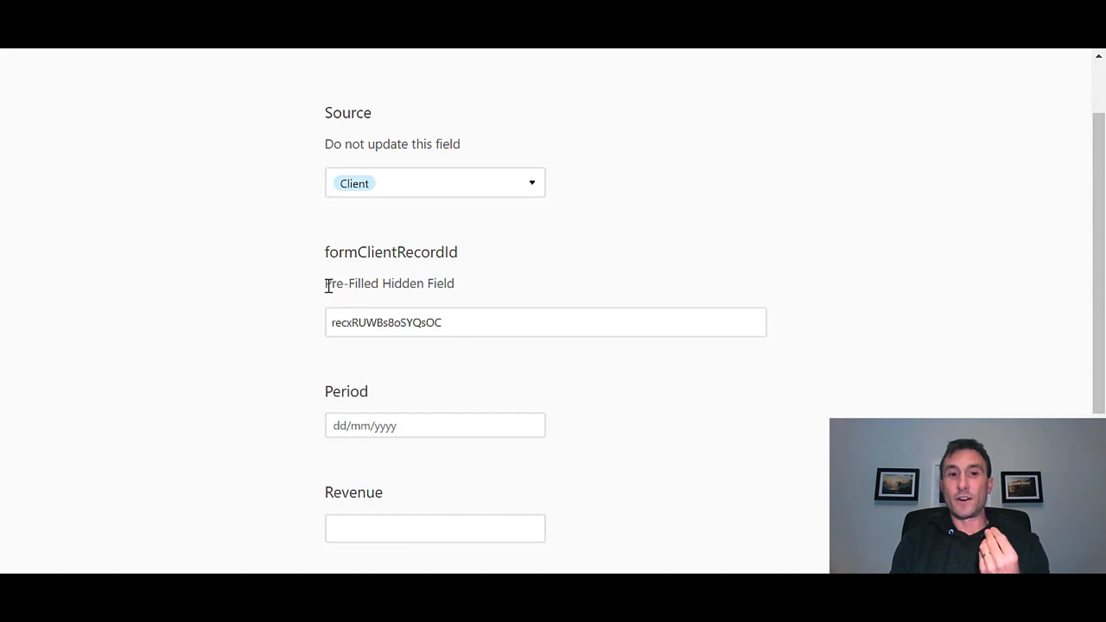
left_click_drag(334, 284, 476, 295)
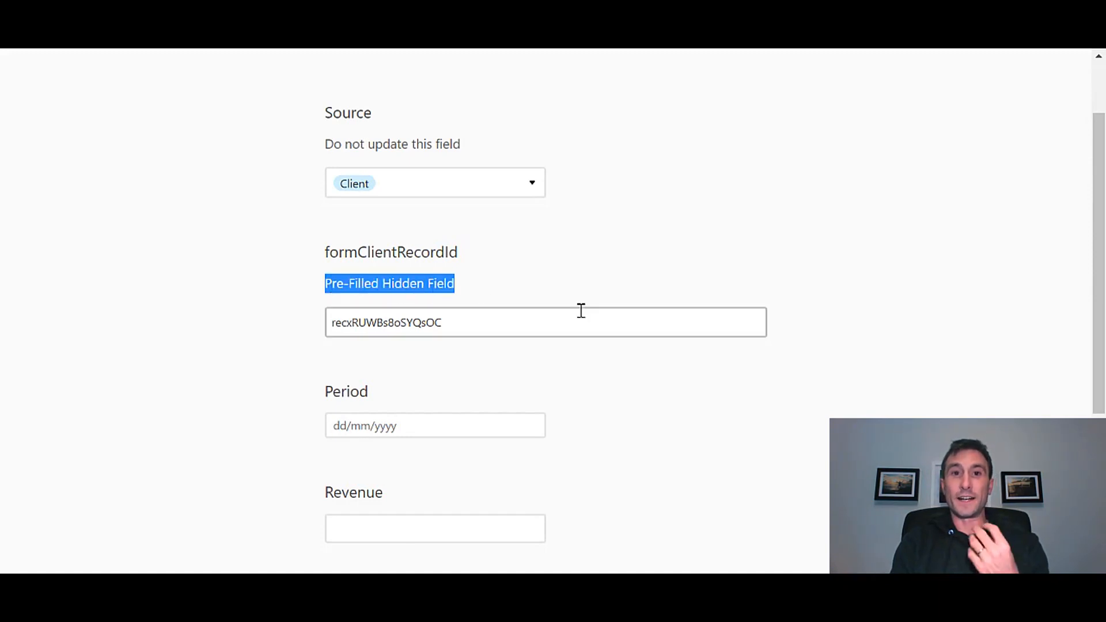
scroll(581, 311, "up", 1)
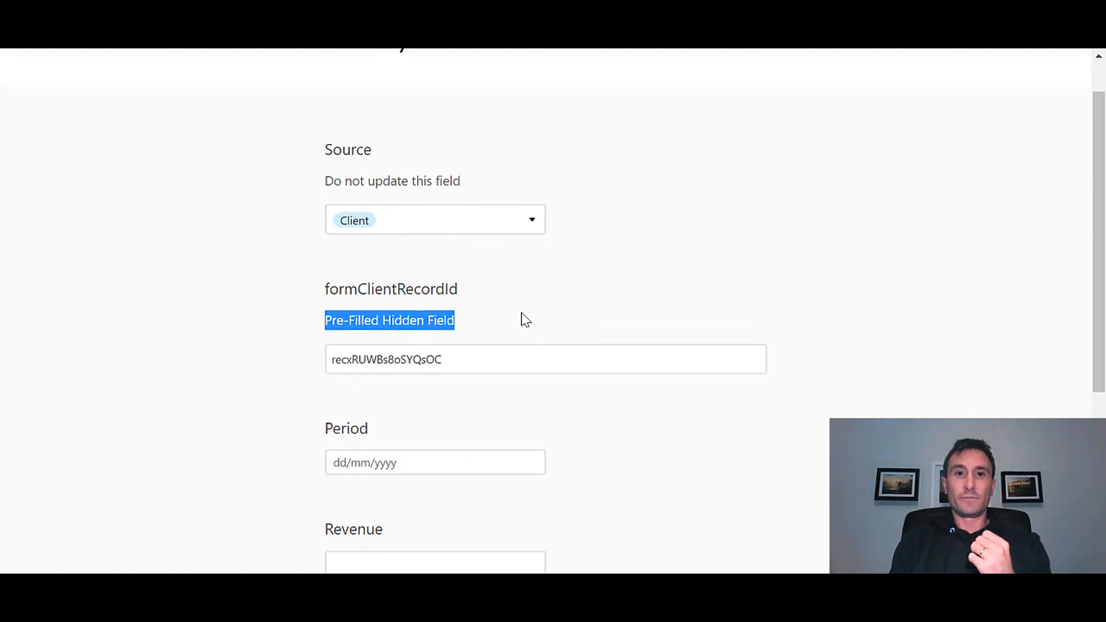
scroll(522, 316, "up", 2)
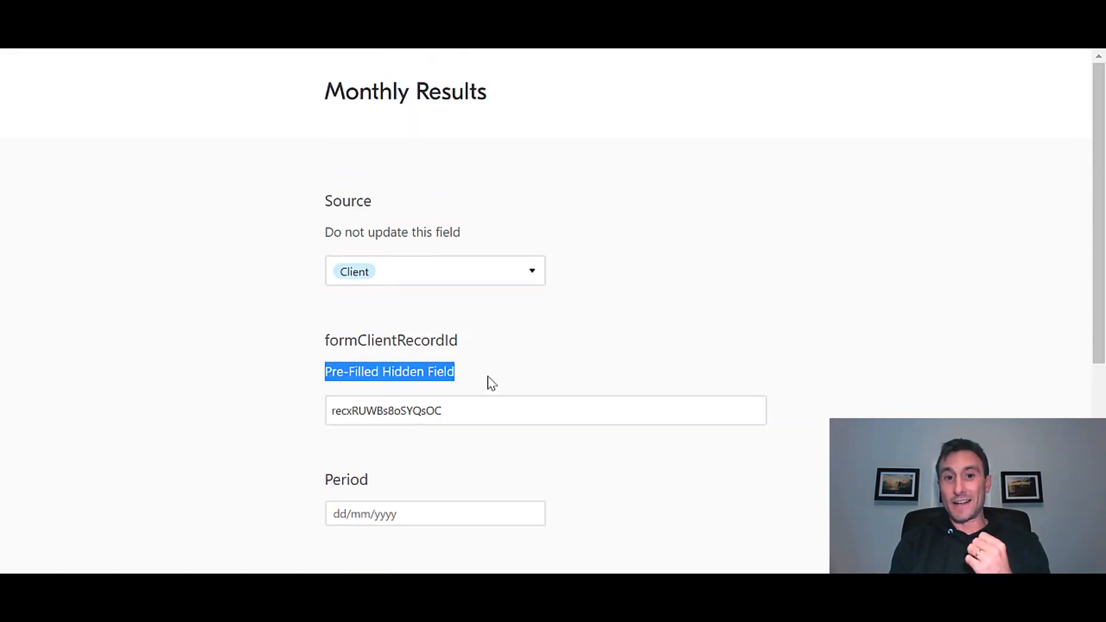
left_click(475, 410)
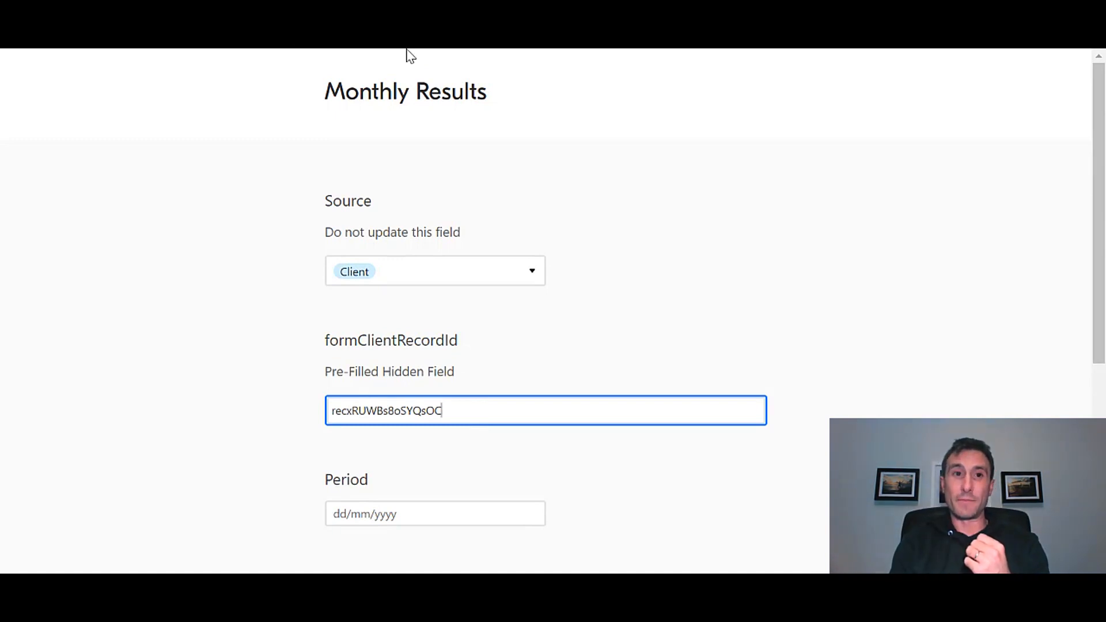
Step: Append &'&hide_Source=true&hide_formClientRecordId=true' after {Record ID} in the Clients table's Data Form URL formula
left_click(270, 12)
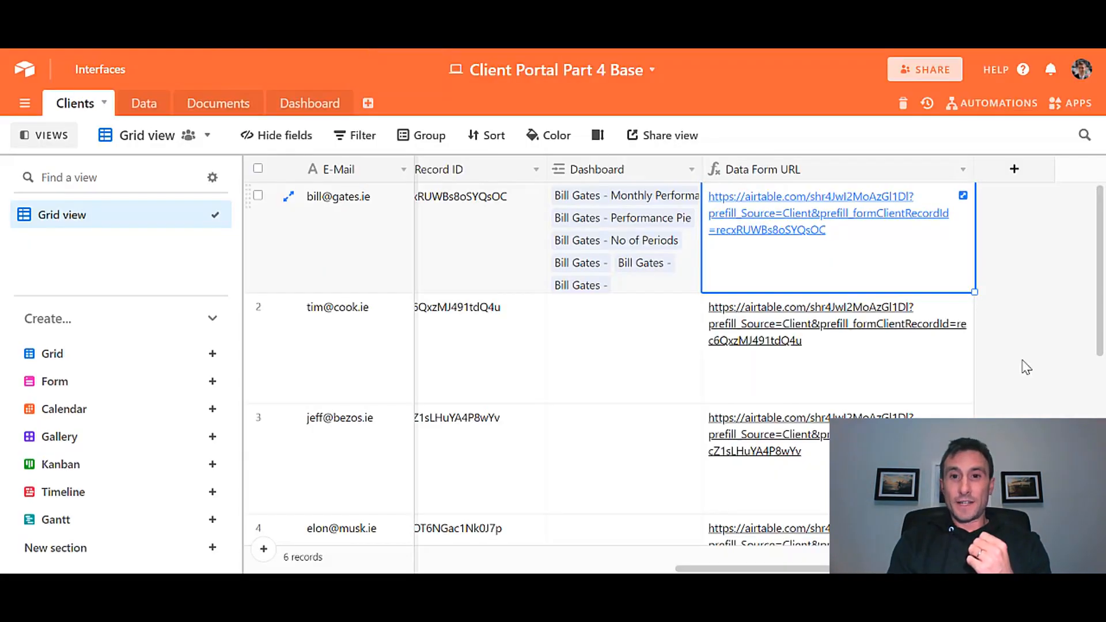
right_click(798, 172)
left_click(790, 201)
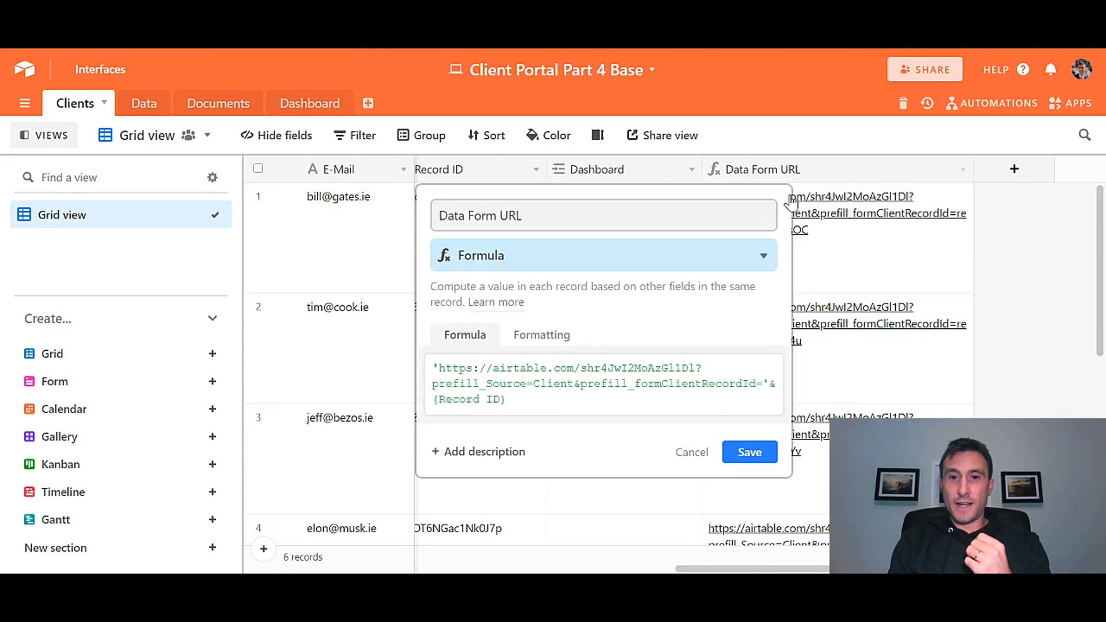
left_click(561, 403)
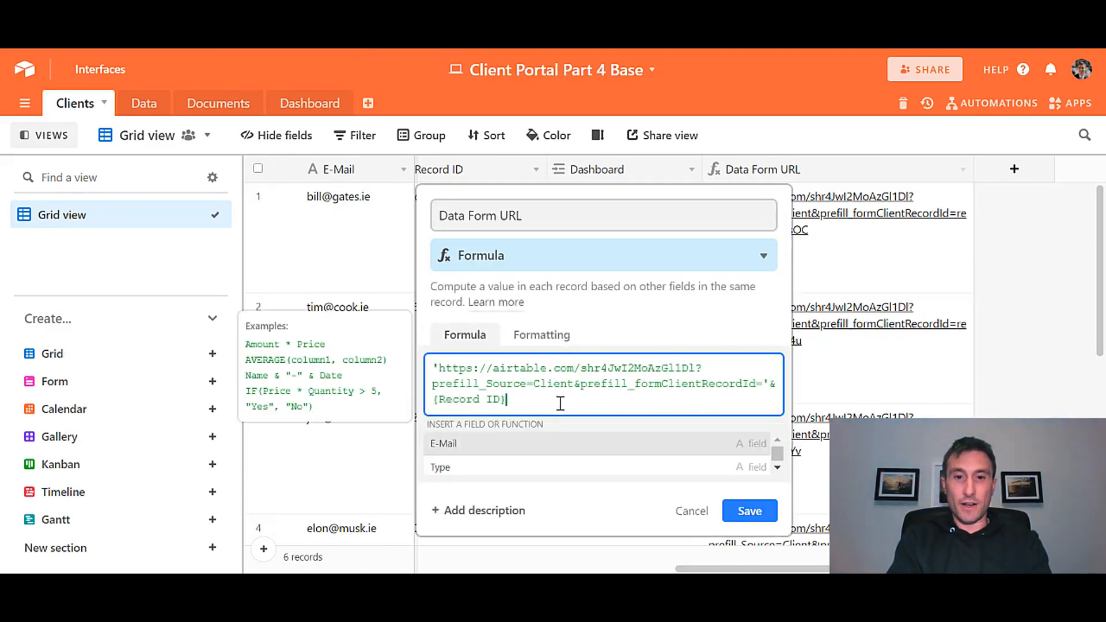
key("ctrl+v")
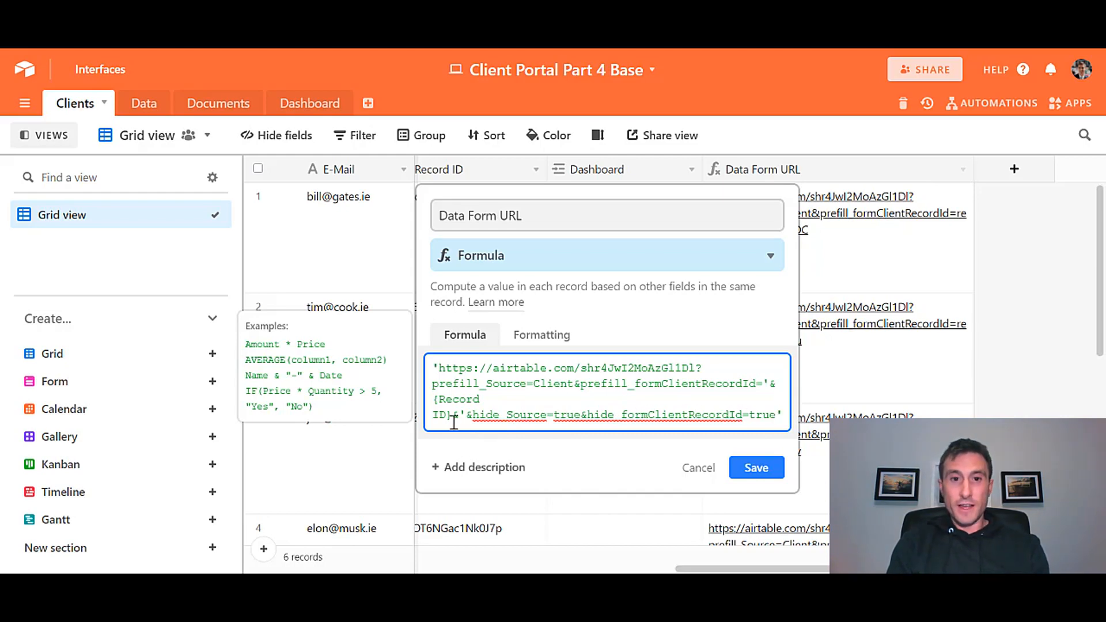
Step: Highlight the joining & and the hide_Source and hide_formClientRecordId part of the Data Form URL formula, and save the field
left_click_drag(455, 417, 457, 421)
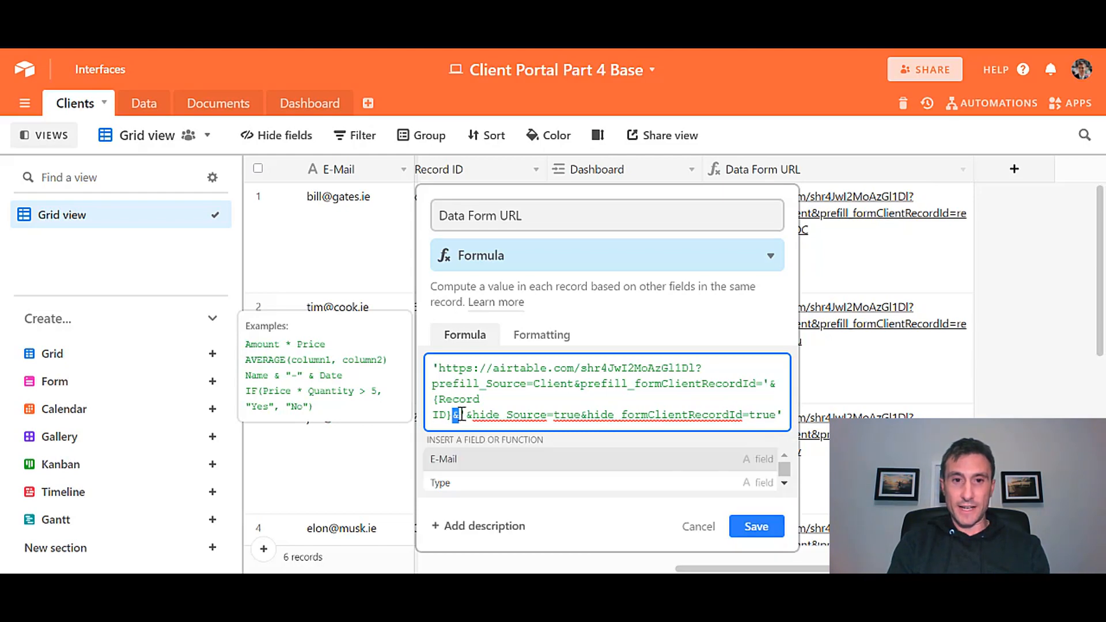
left_click(475, 415)
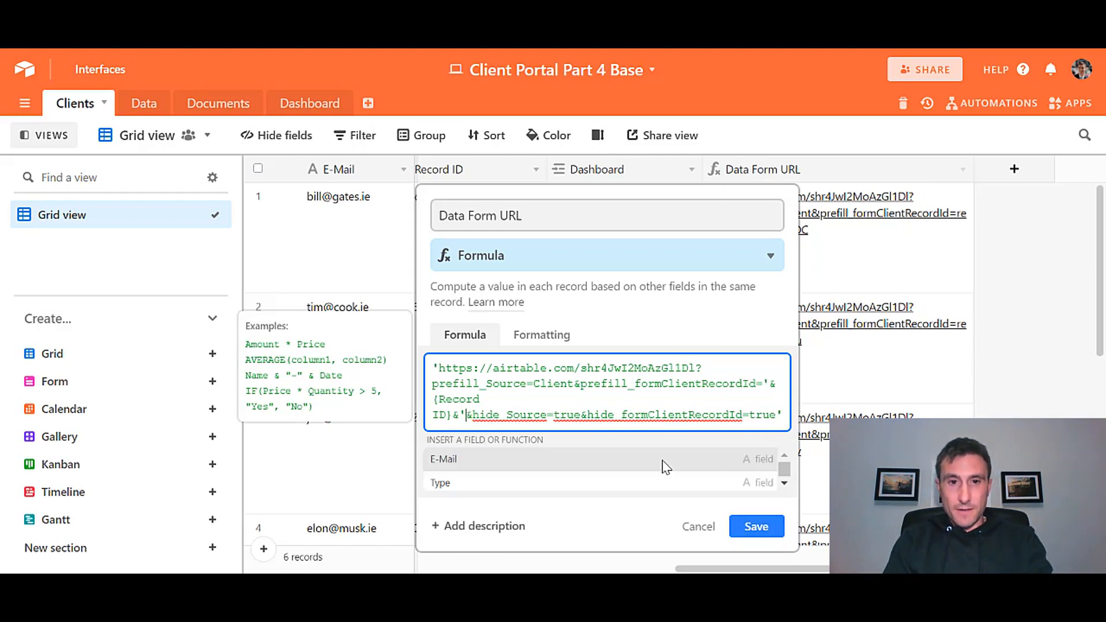
key("shift+Right")
key("shift+Right")
key("shift+Right")
key("shift+Right")
key("shift+Right")
key("shift+Right")
key("shift+Right")
key("shift+Right")
key("shift+Right")
key("shift+Right")
key("shift+Right")
key("shift+Right")
key("shift+Right")
key("shift+Right")
key("shift+Right")
key("shift+Right")
key("shift+Right")
key("shift+Right")
key("shift+Right")
key("shift+Right")
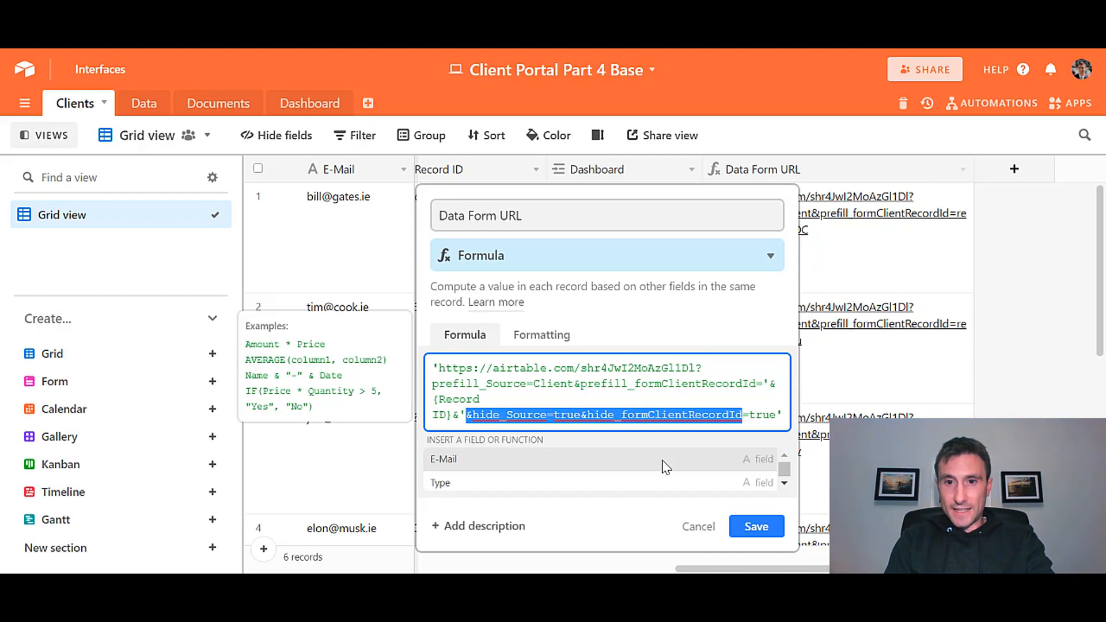
left_click(756, 526)
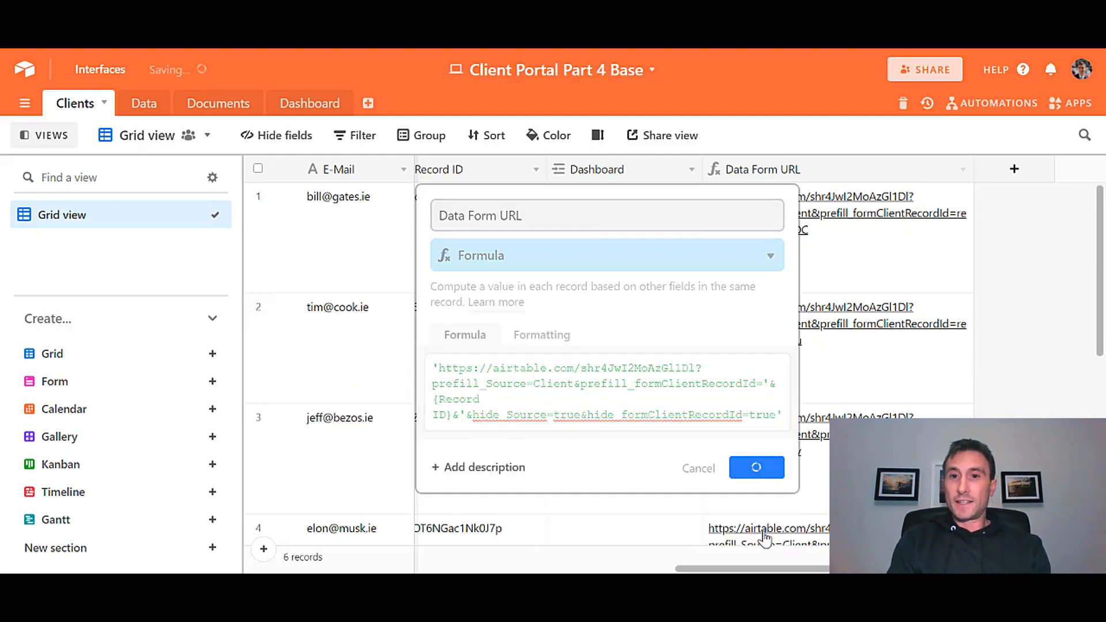
Step: Compare the Data Form URLs down the column, and open the first client's form to check which fields it shows
left_click(859, 280)
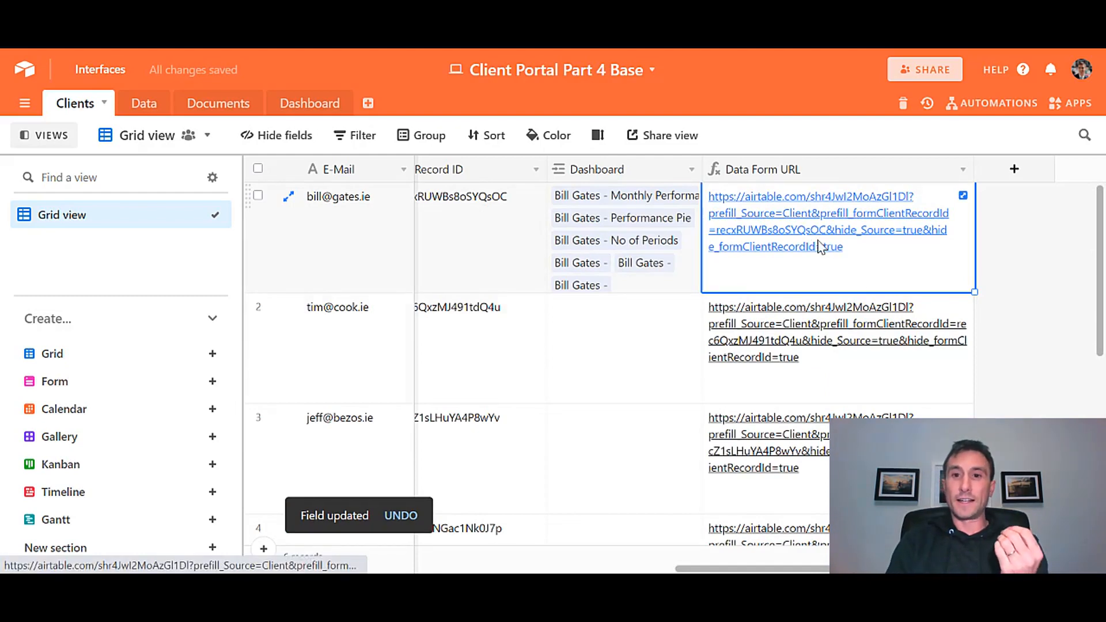
key("Down")
key("Down")
key("Down")
key("Down")
key("Down")
key("Up")
key("Up")
key("Up")
key("Up")
key("Up")
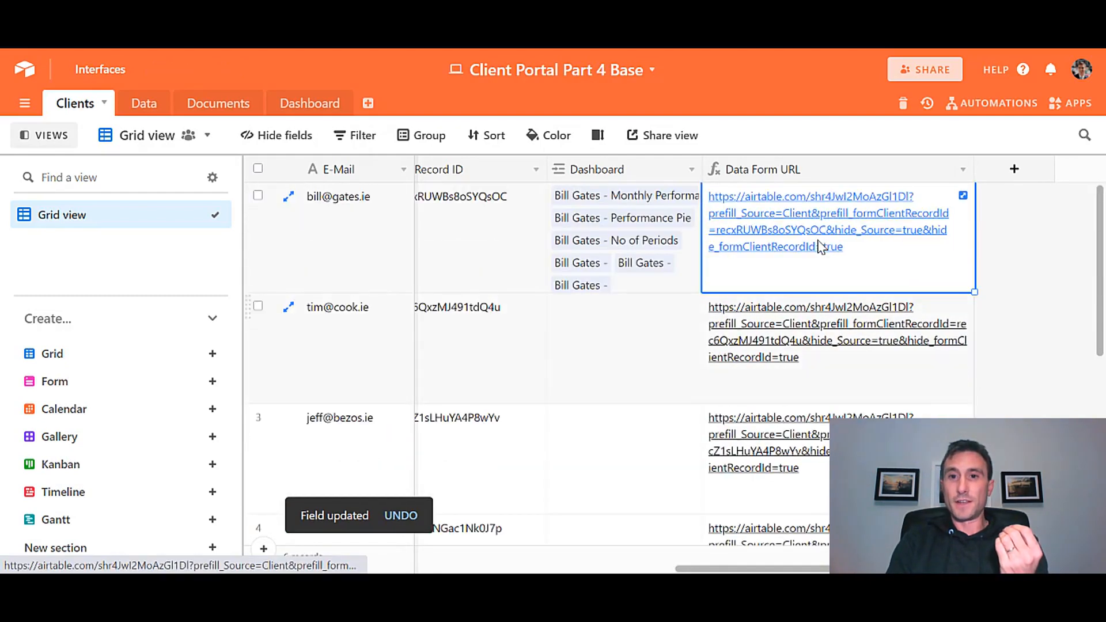
left_click(791, 232)
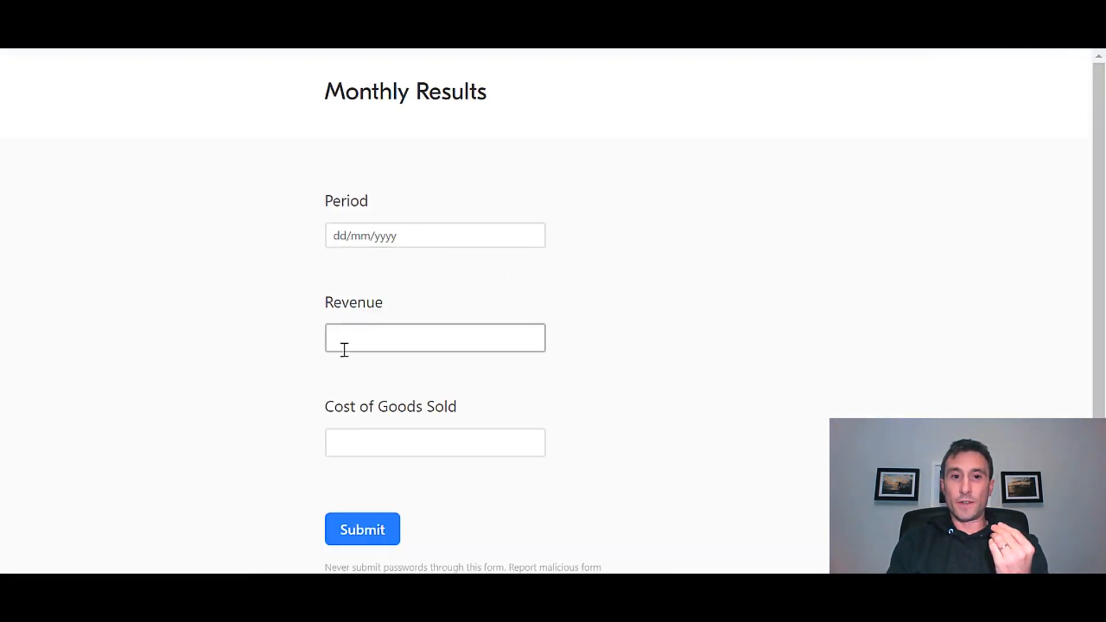
key("ctrl+w")
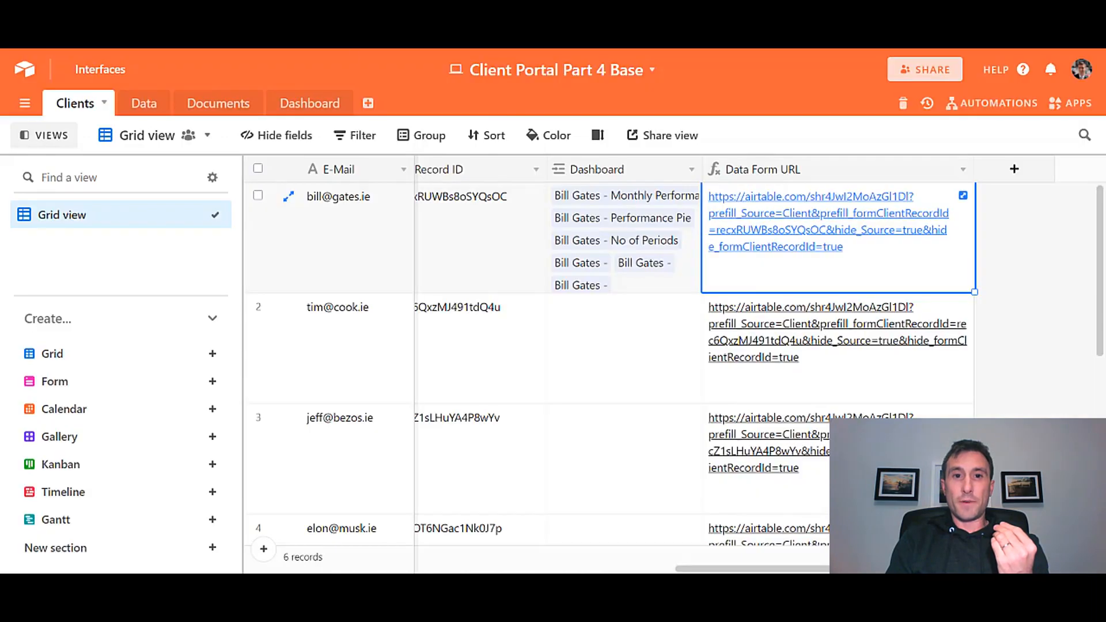
Step: Submit the second client's Monthly Results form with Period 31/3/2022, Revenue 200000 and Cost of Goods Sold 125000
left_click(826, 335)
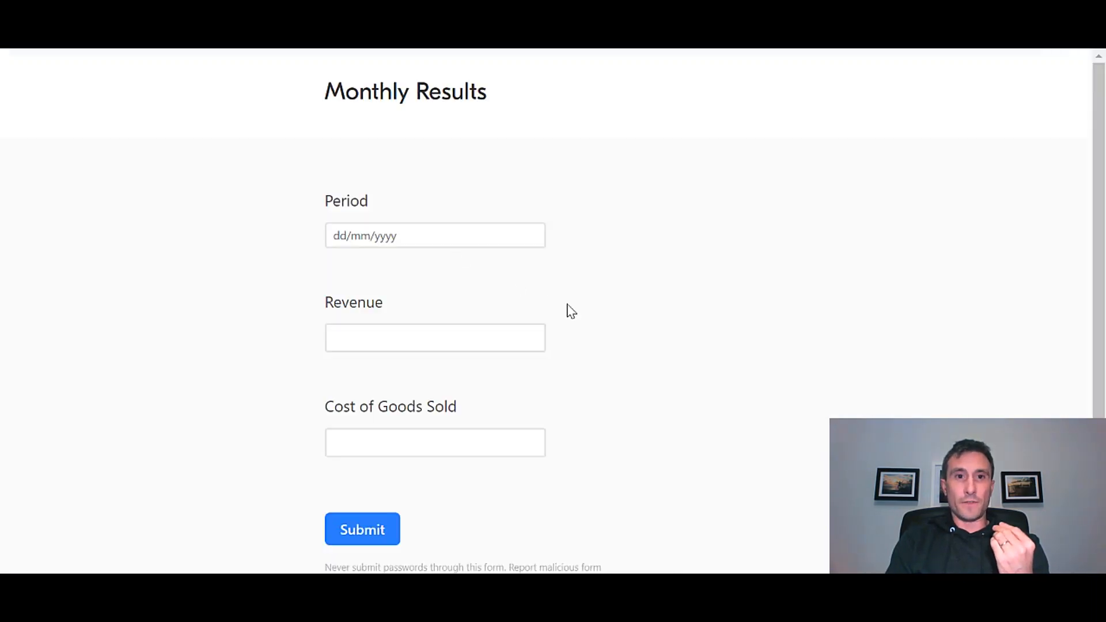
left_click(363, 233)
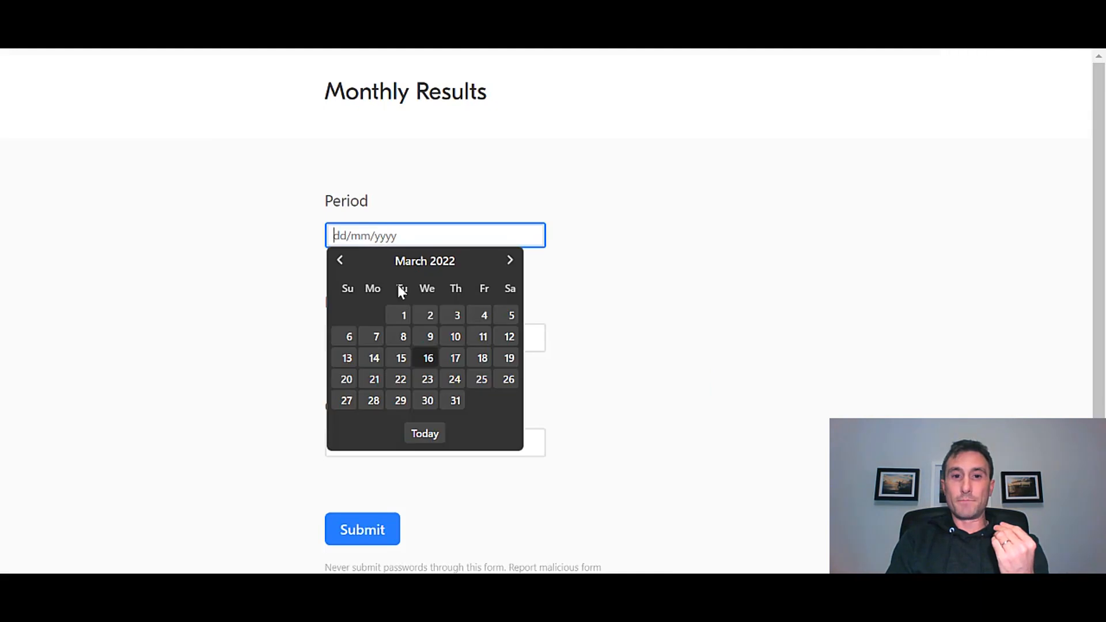
left_click(455, 401)
left_click(370, 339)
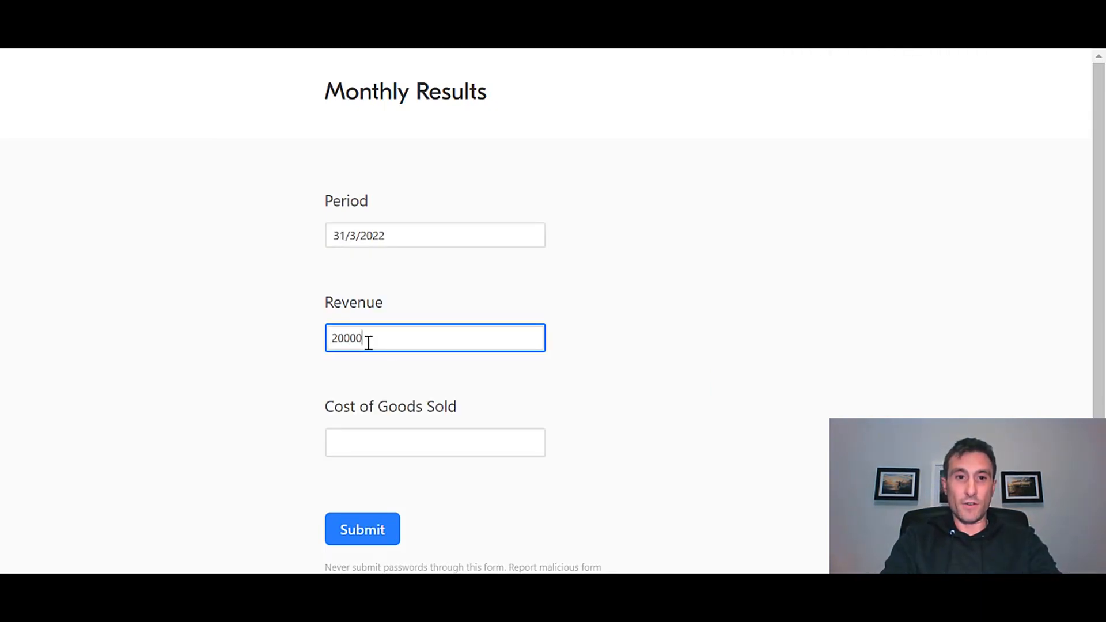
left_click(352, 441)
type("125000")
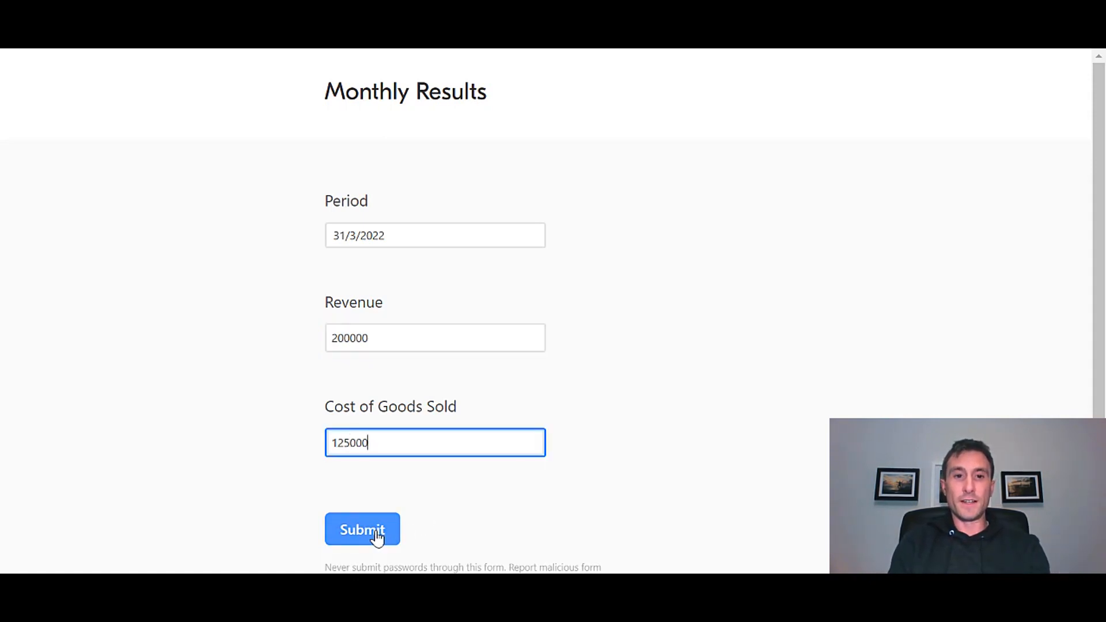
left_click(378, 538)
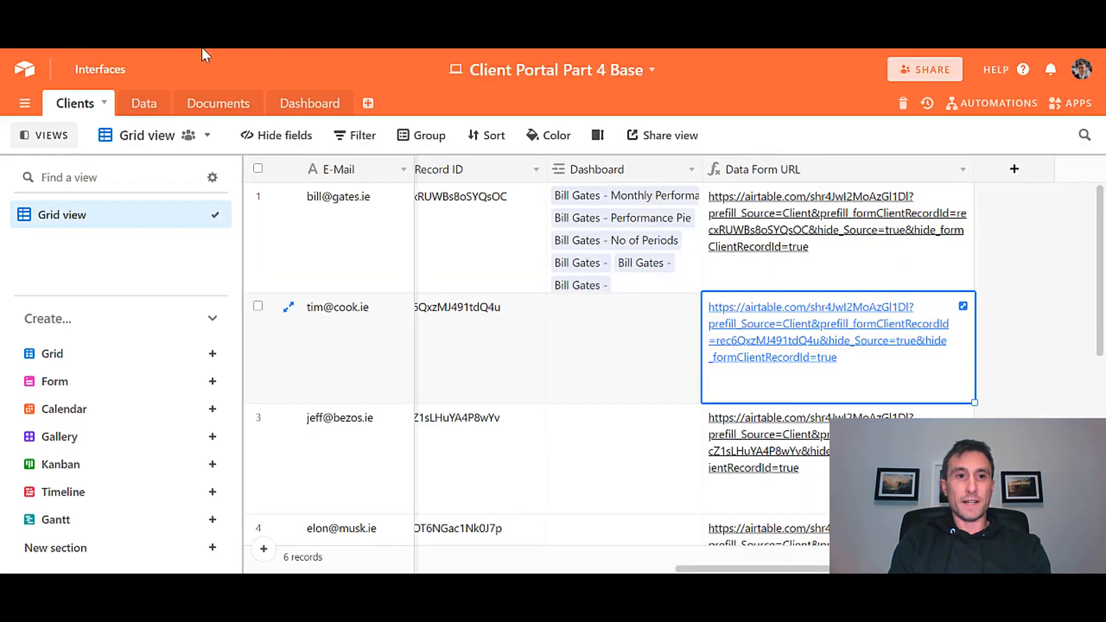
Step: Examine the newest record in the Data table, comparing its formClientRecordId with its linked Clients entry
left_click(151, 108)
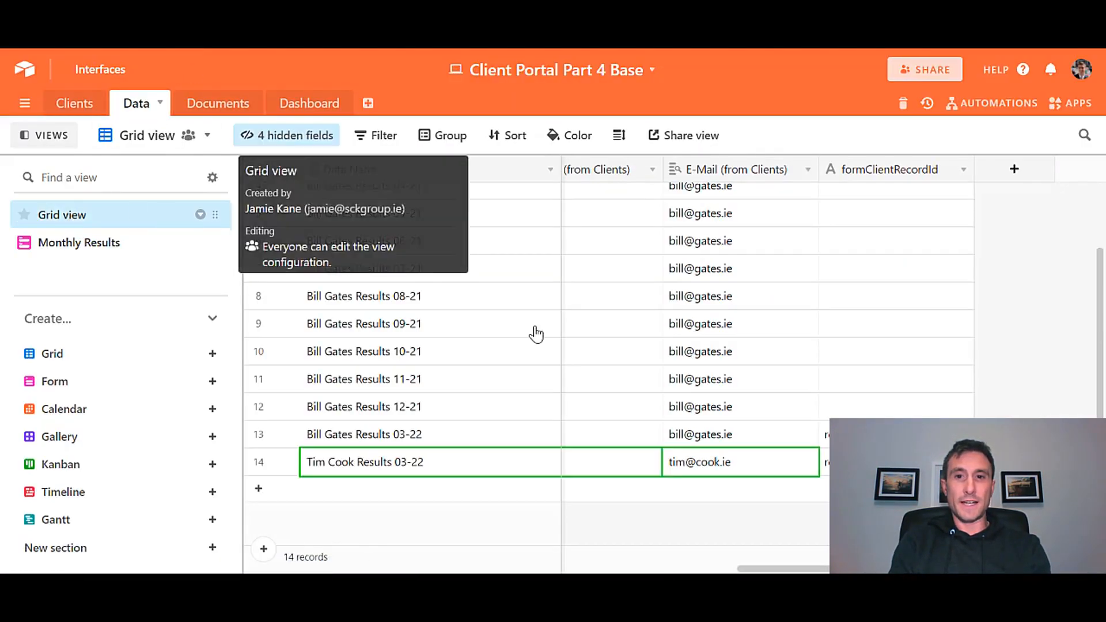
left_click(876, 458)
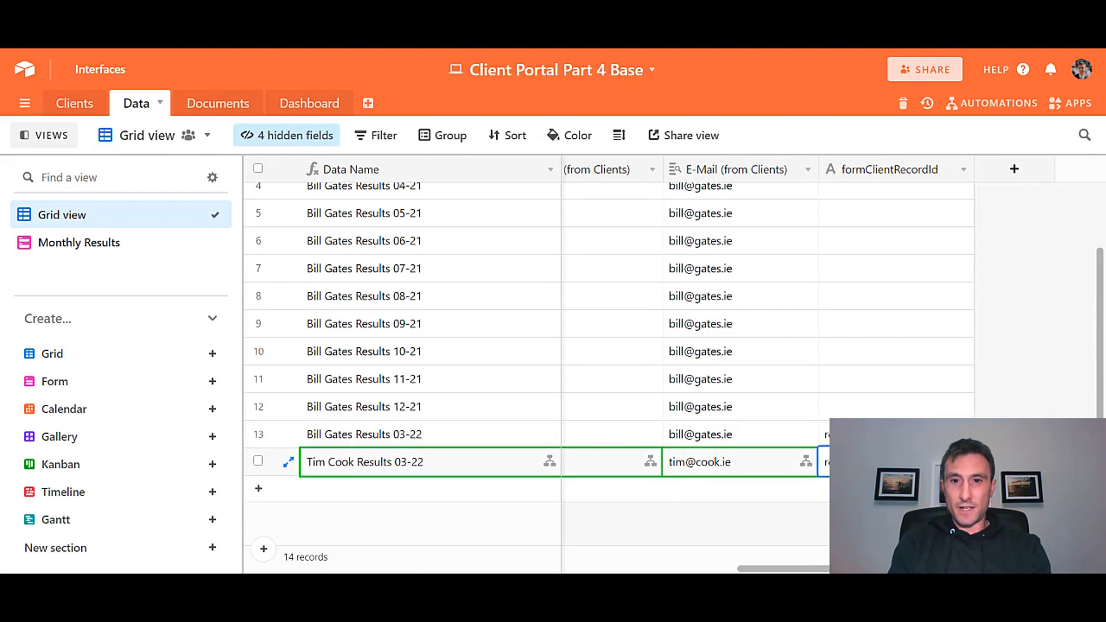
key("Up")
key("Down")
key("Left")
key("Left")
key("Left")
key("Right")
key("Left")
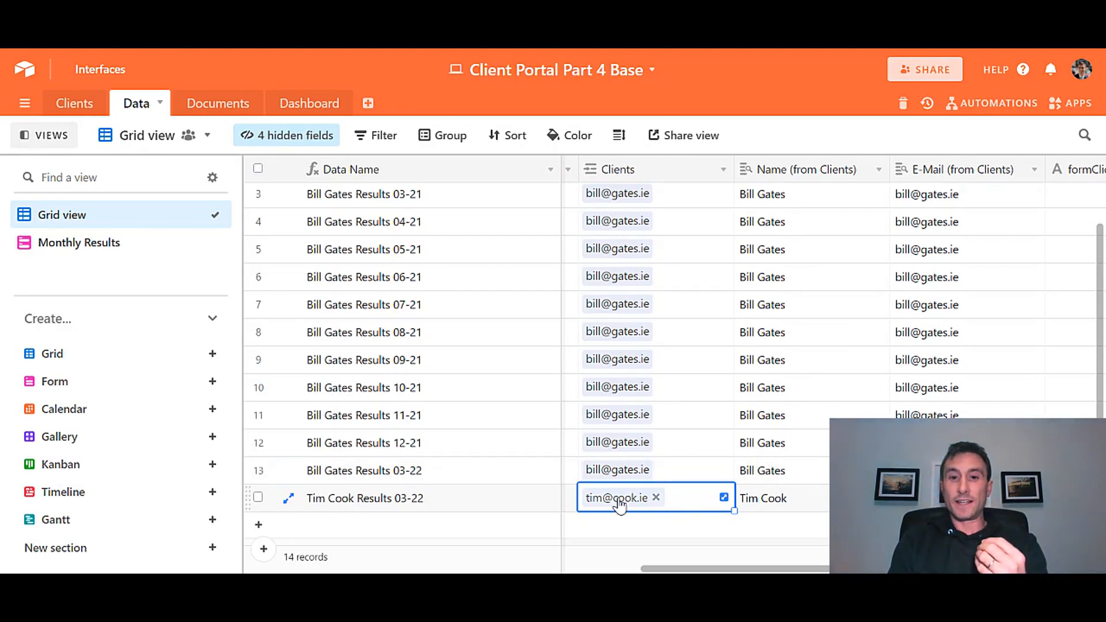
Step: Check the second client's linked Data record and Record ID in the Clients table against the newest Data record's formClientRecordId
left_click(69, 104)
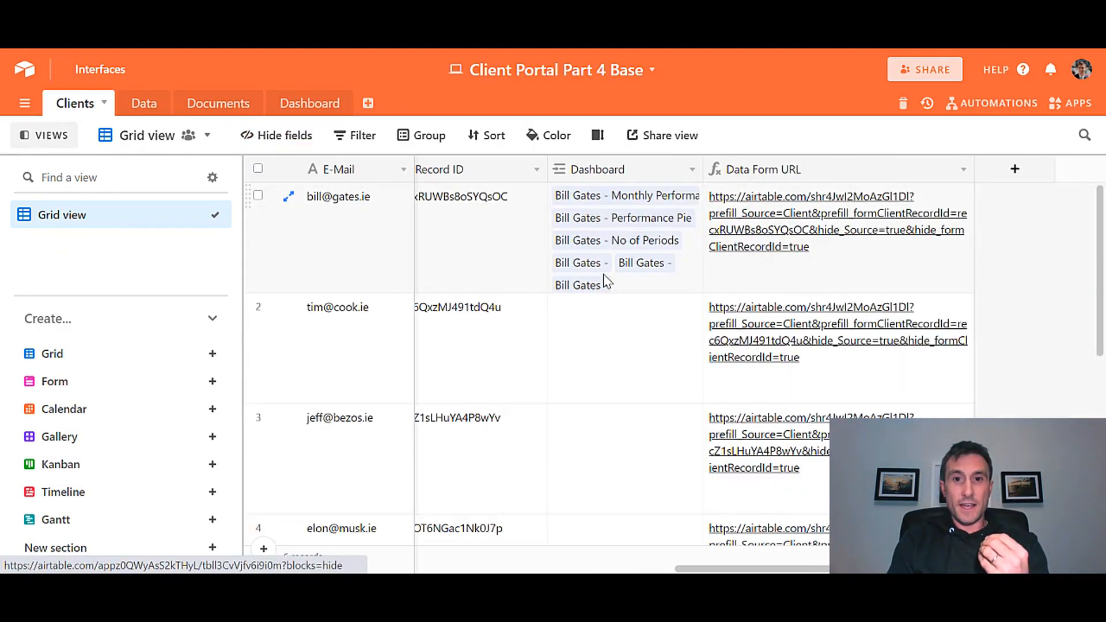
left_click(641, 353)
key("Left")
key("Left")
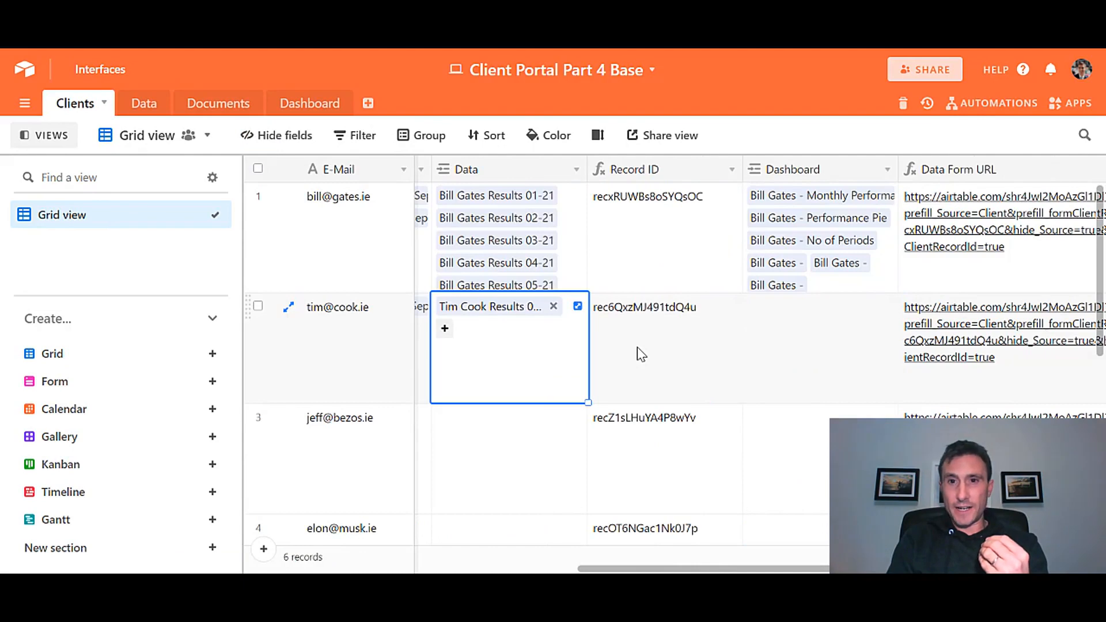
key("Left")
key("Right")
key("Right")
key("Left")
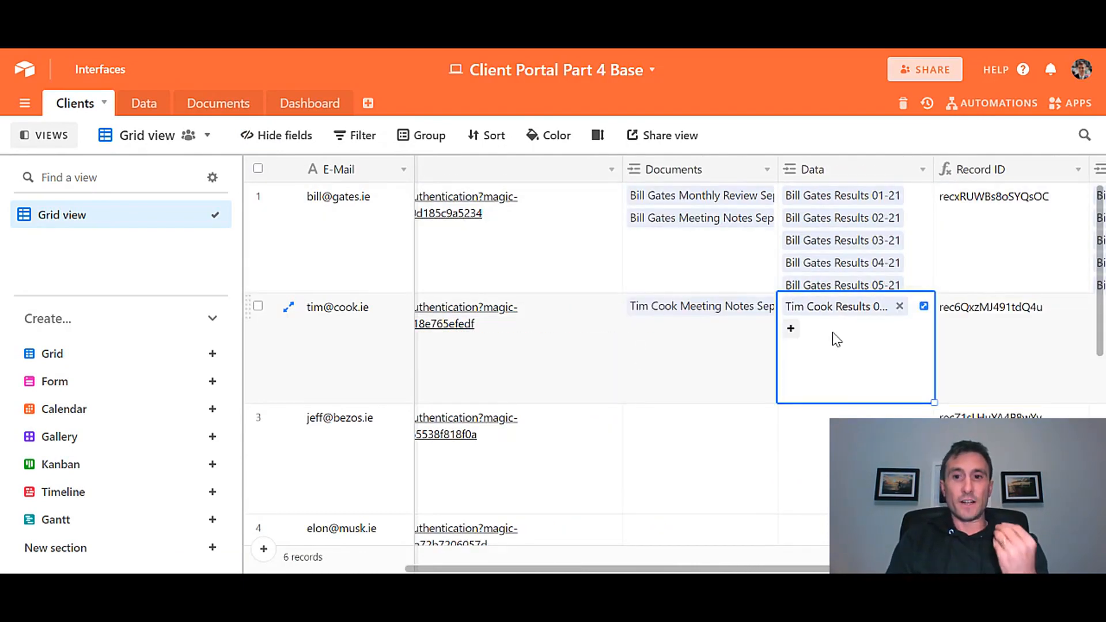
key("Right")
key("Right")
key("Right")
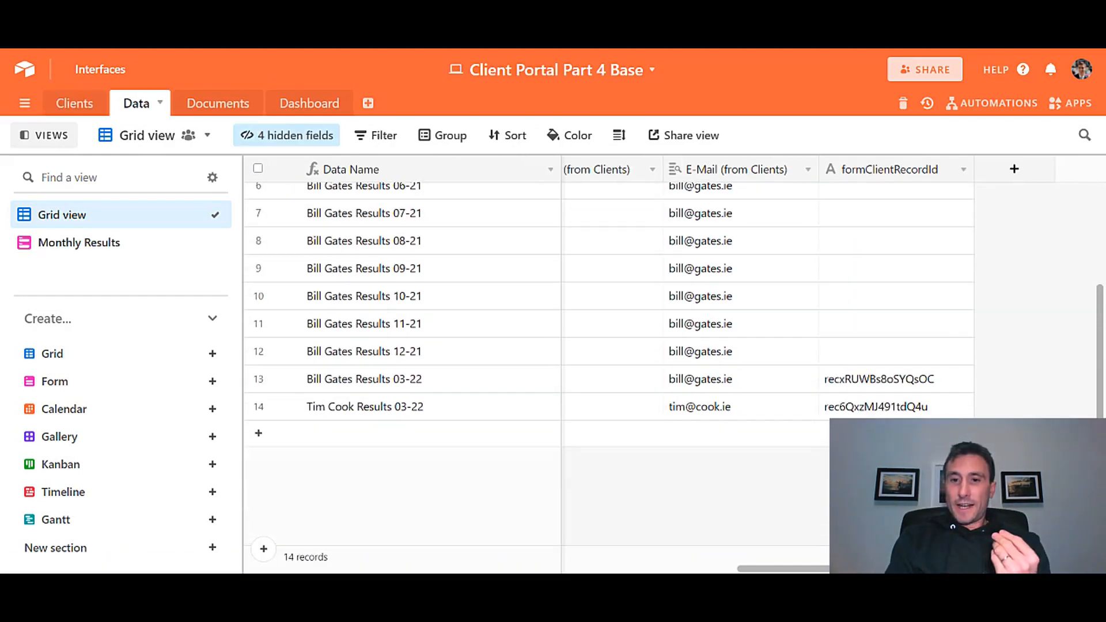
left_click(895, 406)
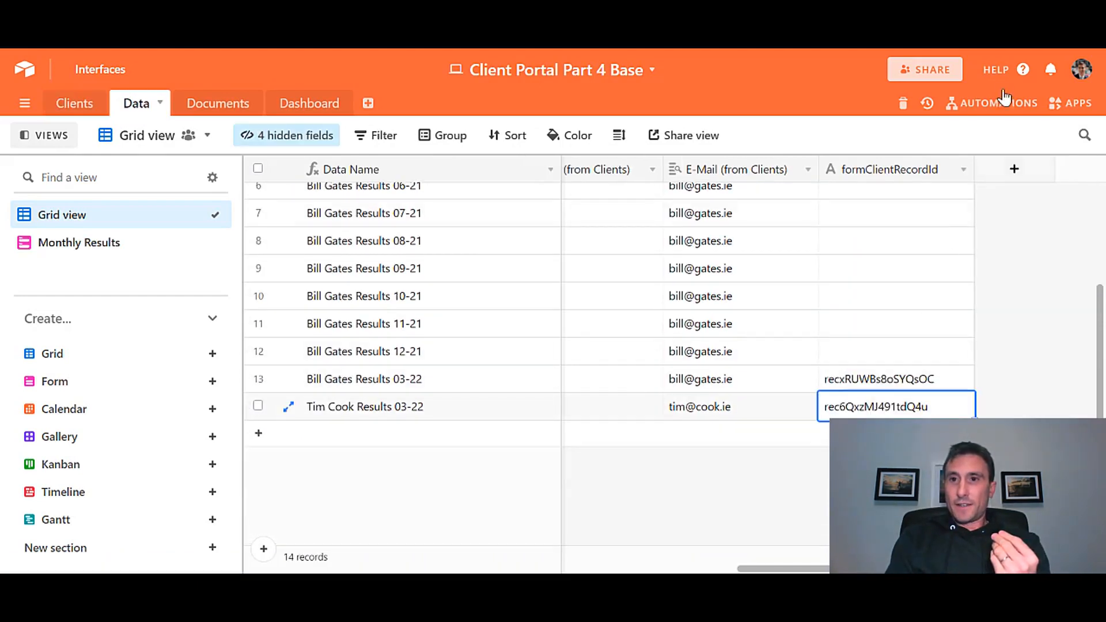
Step: Open the Automation to Update Form Entered Data and examine its form-submission trigger's table and form settings
left_click(979, 105)
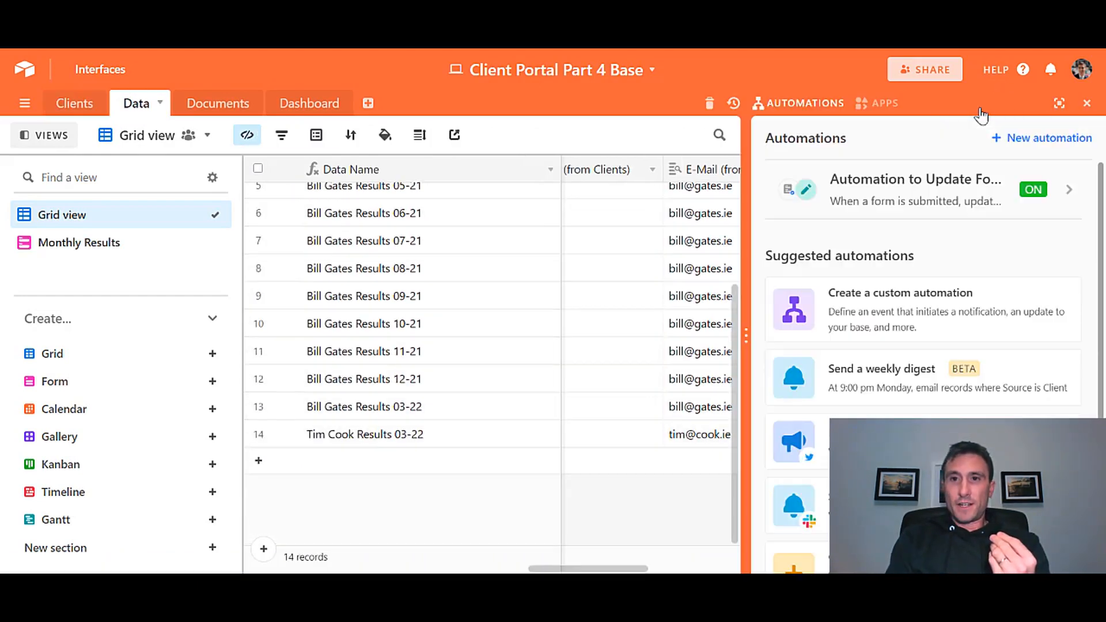
left_click(903, 202)
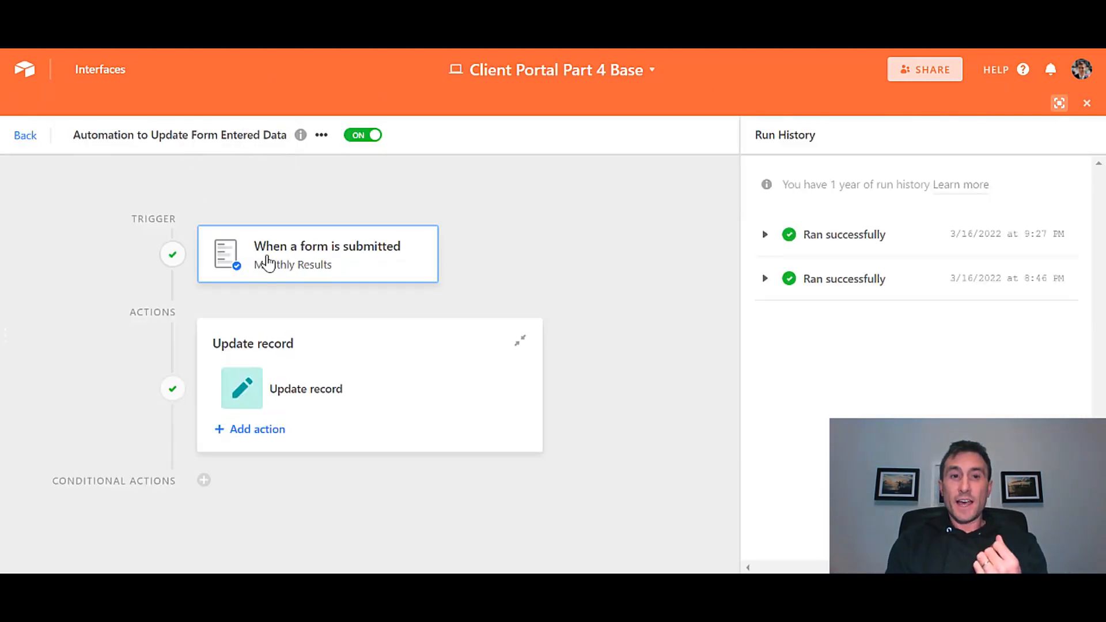
left_click(339, 268)
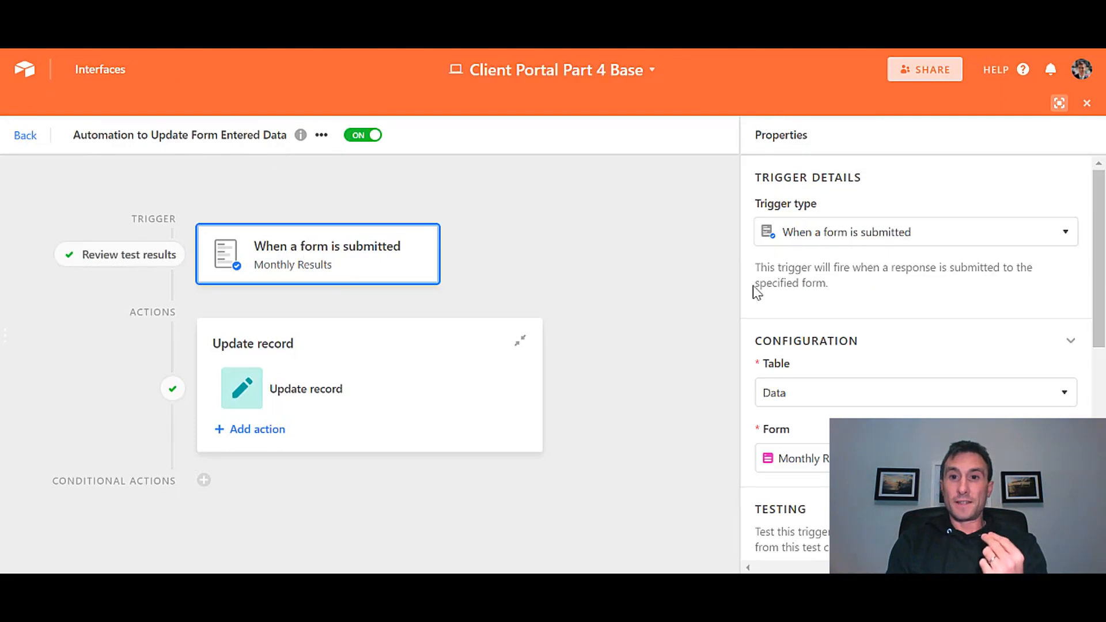
scroll(909, 345, "down", 2)
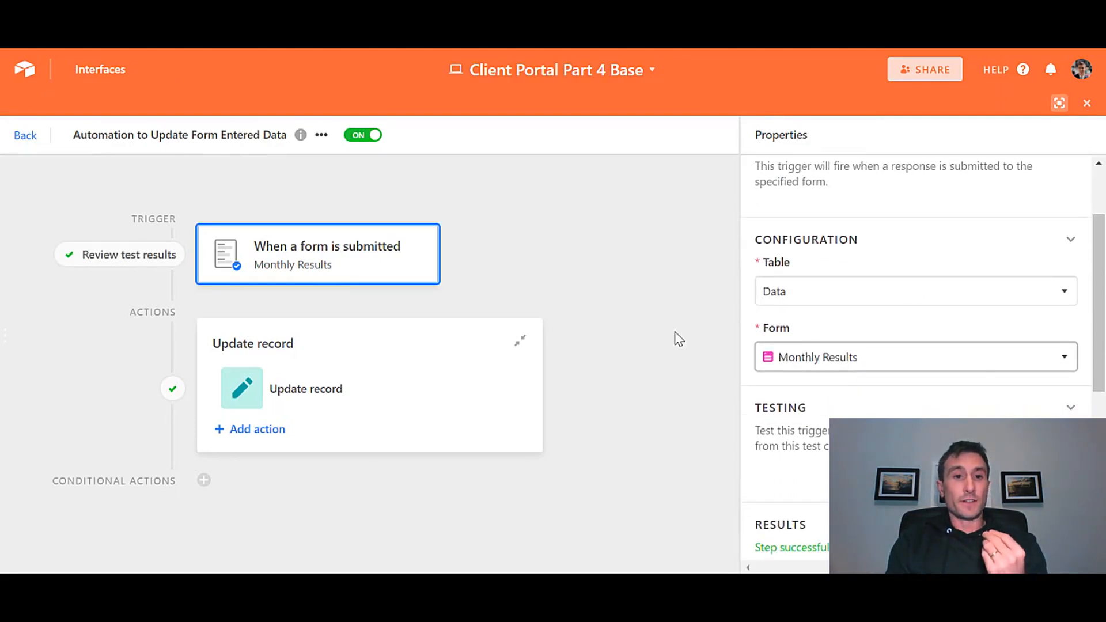
Step: Examine the Update record action's configuration, including its table, Record ID and the Clients field value
left_click(340, 393)
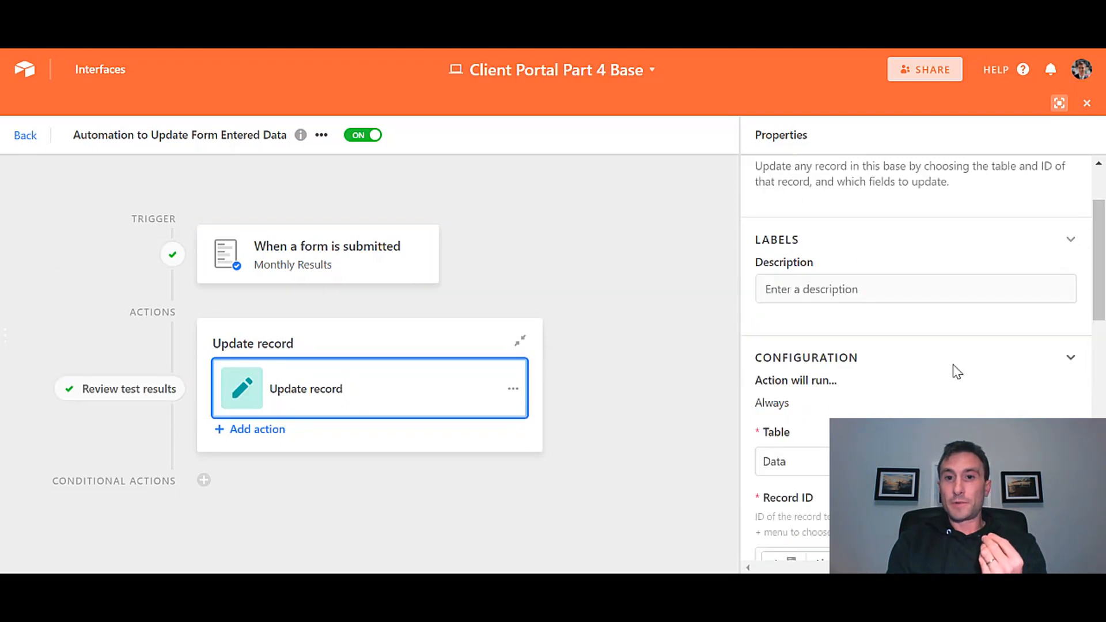
scroll(956, 372, "down", 3)
scroll(849, 334, "down", 2)
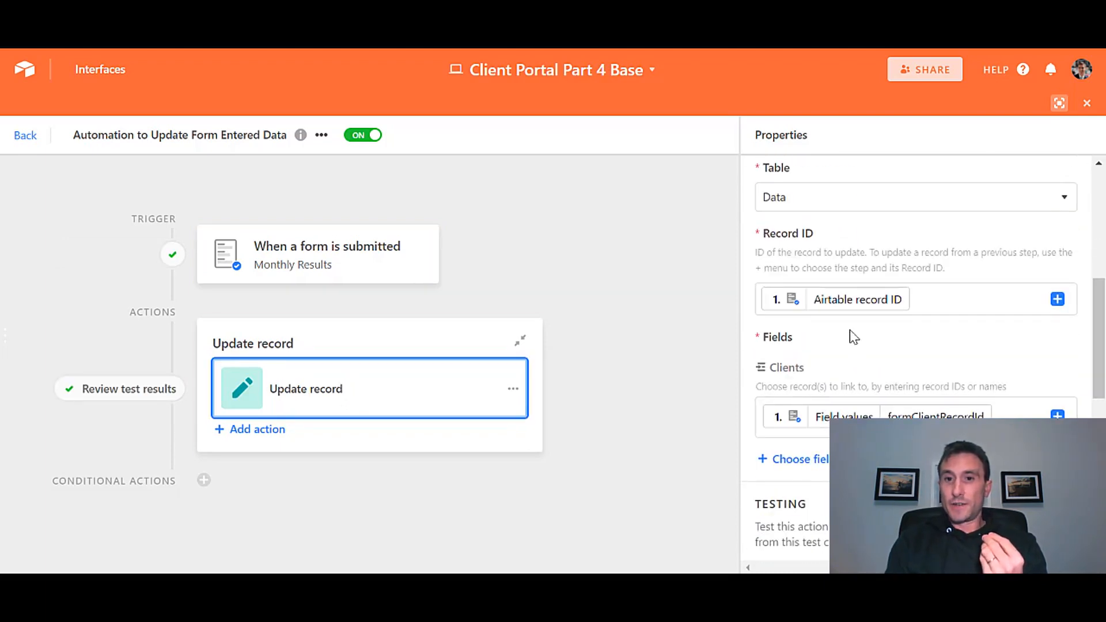
scroll(862, 311, "up", 5)
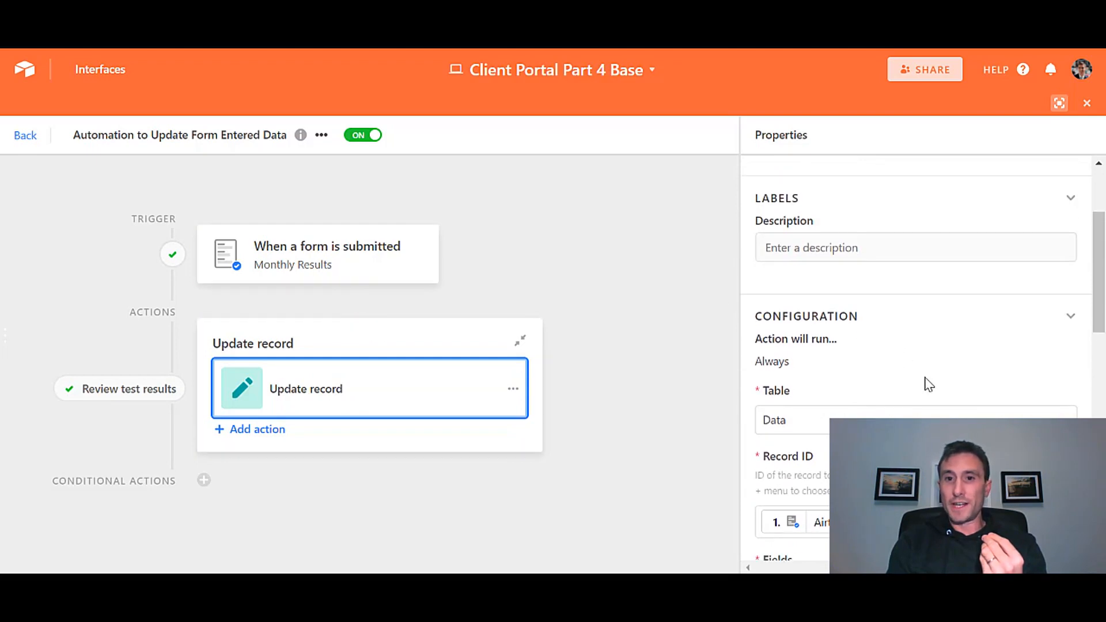
scroll(925, 383, "down", 3)
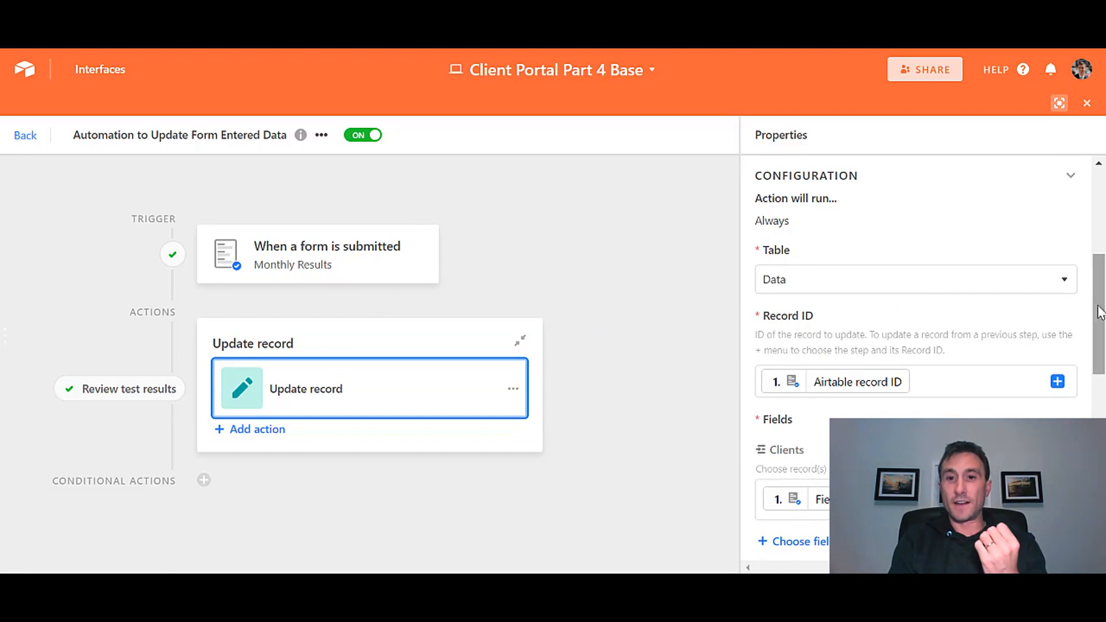
scroll(933, 378, "down", 3)
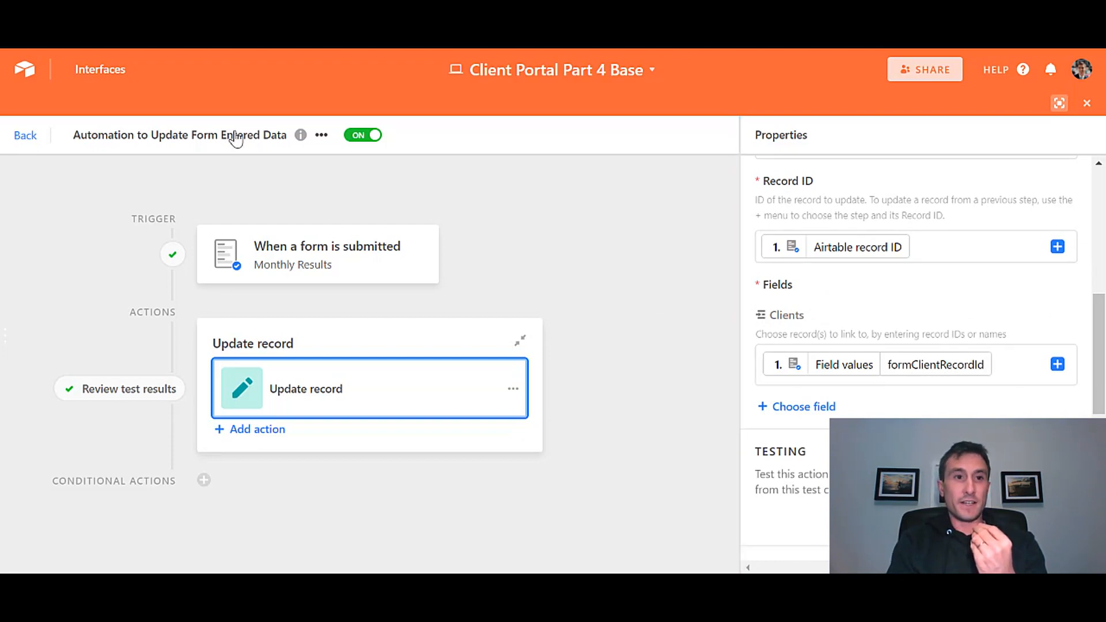
Step: Return to the Data table and trace the newest record from its formClientRecordId back to its linked Clients entry
left_click(27, 136)
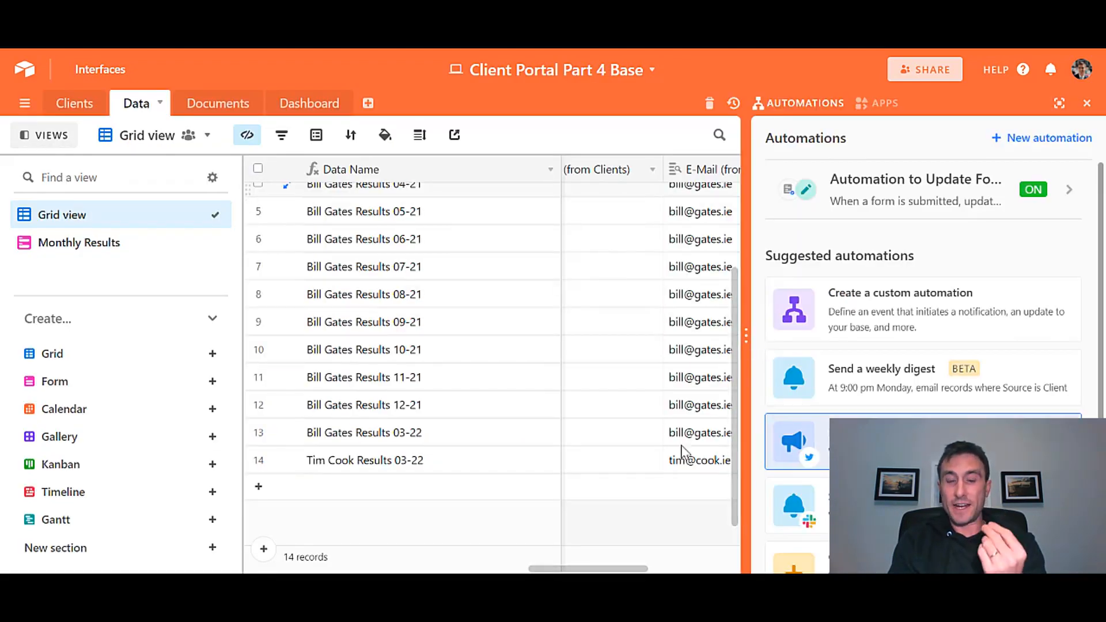
scroll(654, 456, "right", 5)
scroll(644, 474, "left", 2)
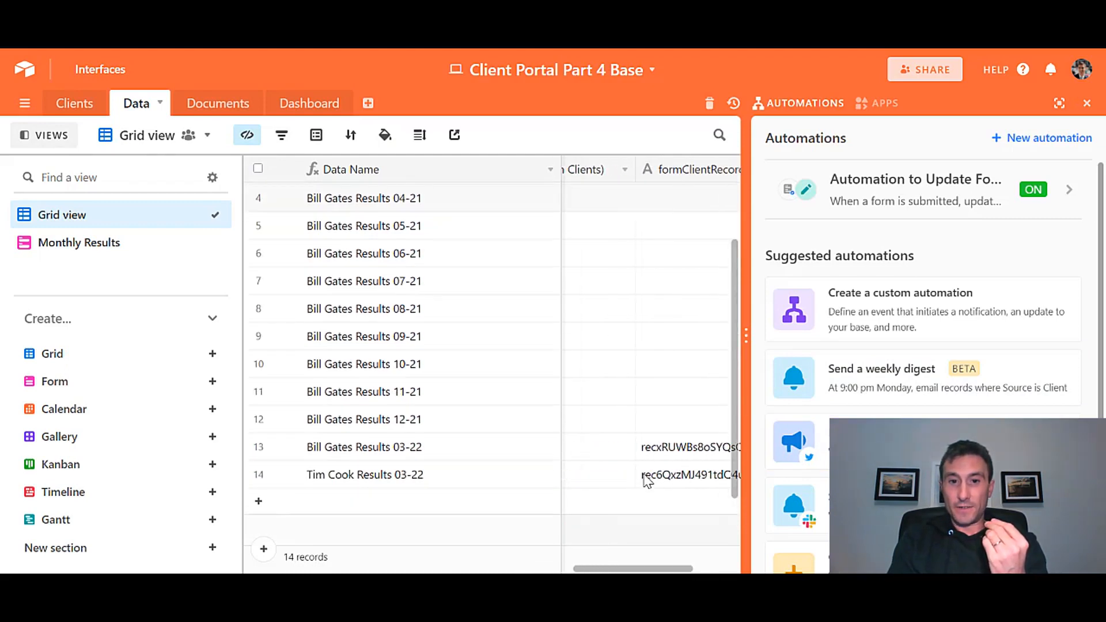
left_click(687, 472)
key("Left")
key("Left")
key("Left")
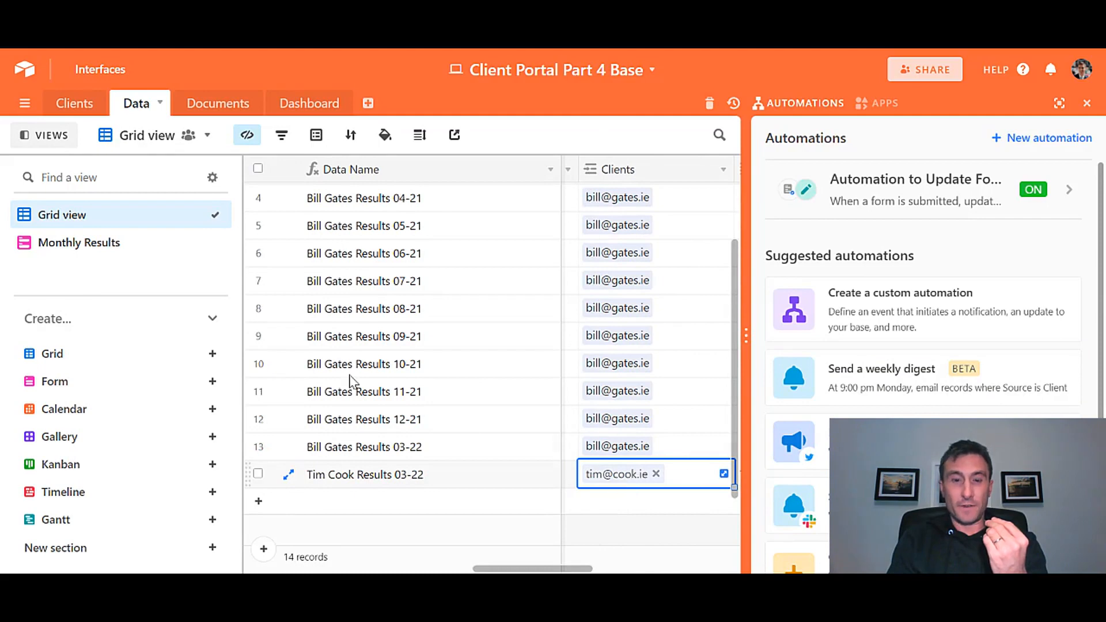
Step: Look at the Record ID column in the Clients table, and reopen the Data table's Grid view
left_click(70, 105)
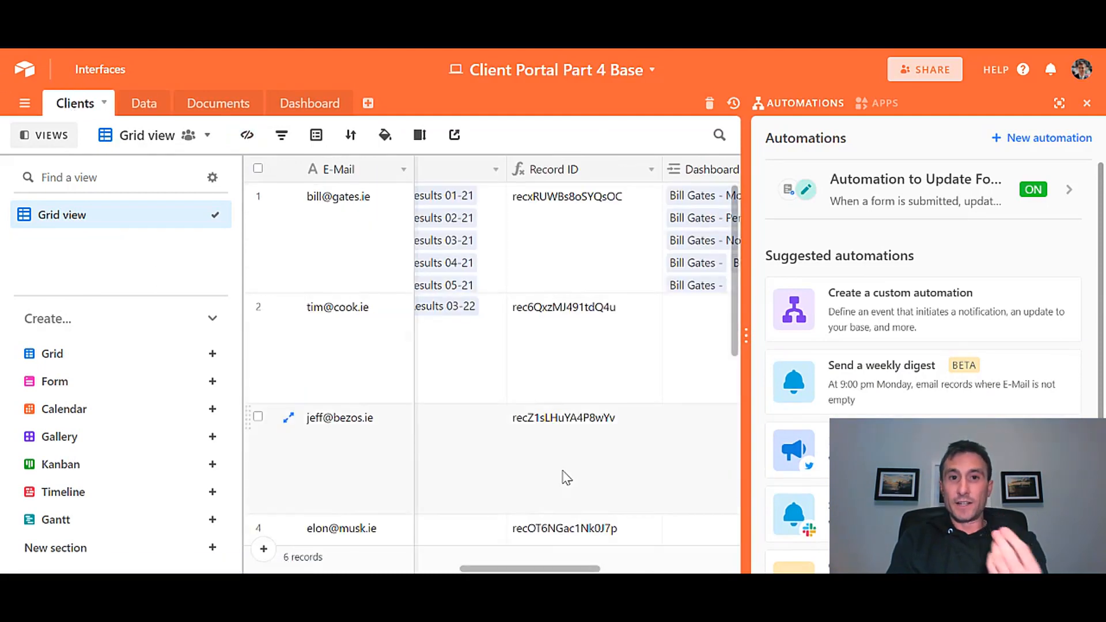
left_click(135, 103)
left_click(64, 217)
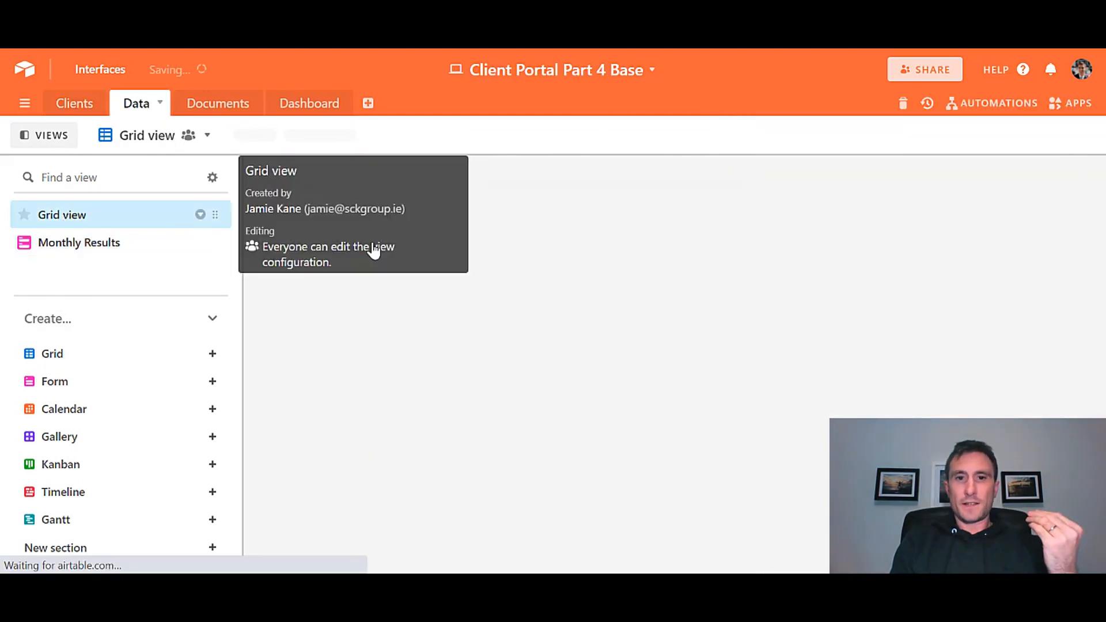
Step: Open the Data table's Monthly Results form and add the hidden Clients field to it
left_click(772, 434)
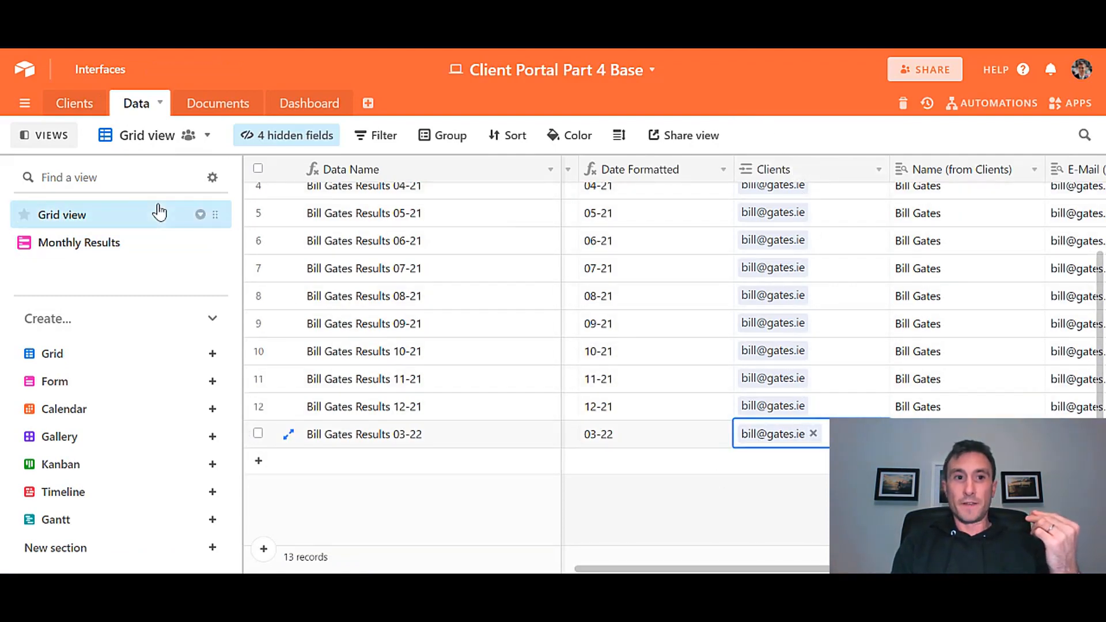
left_click(53, 245)
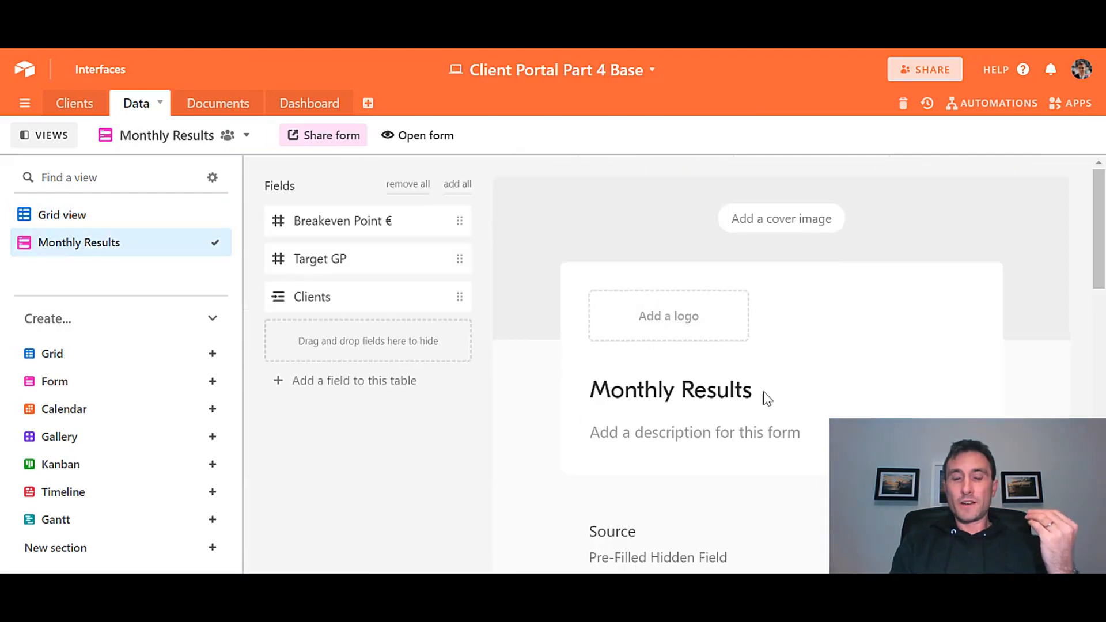
scroll(766, 397, "down", 5)
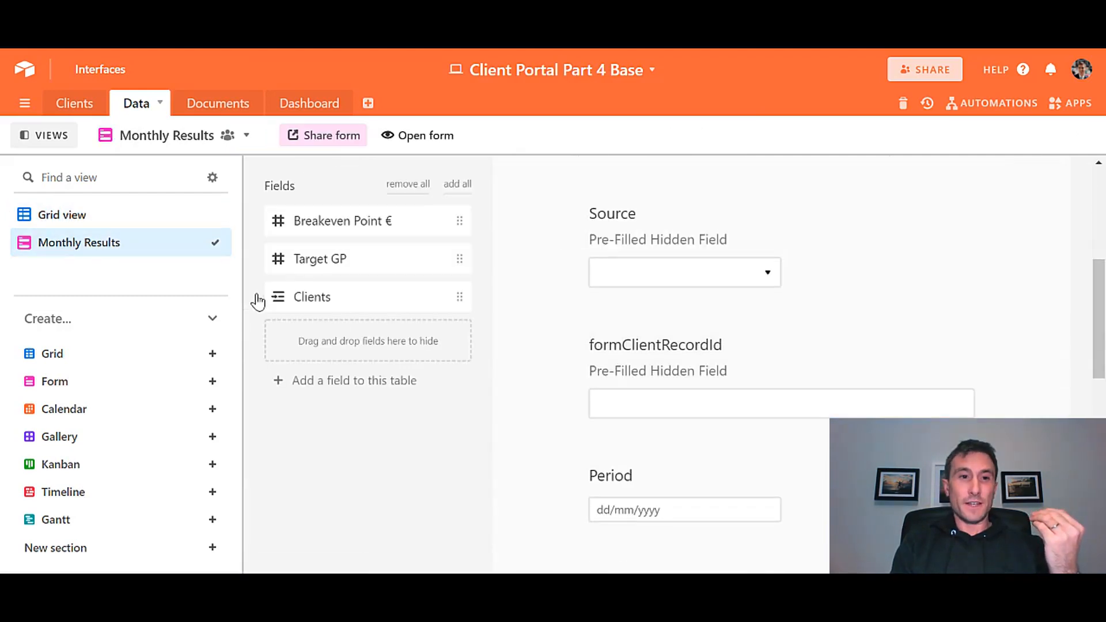
left_click(357, 305)
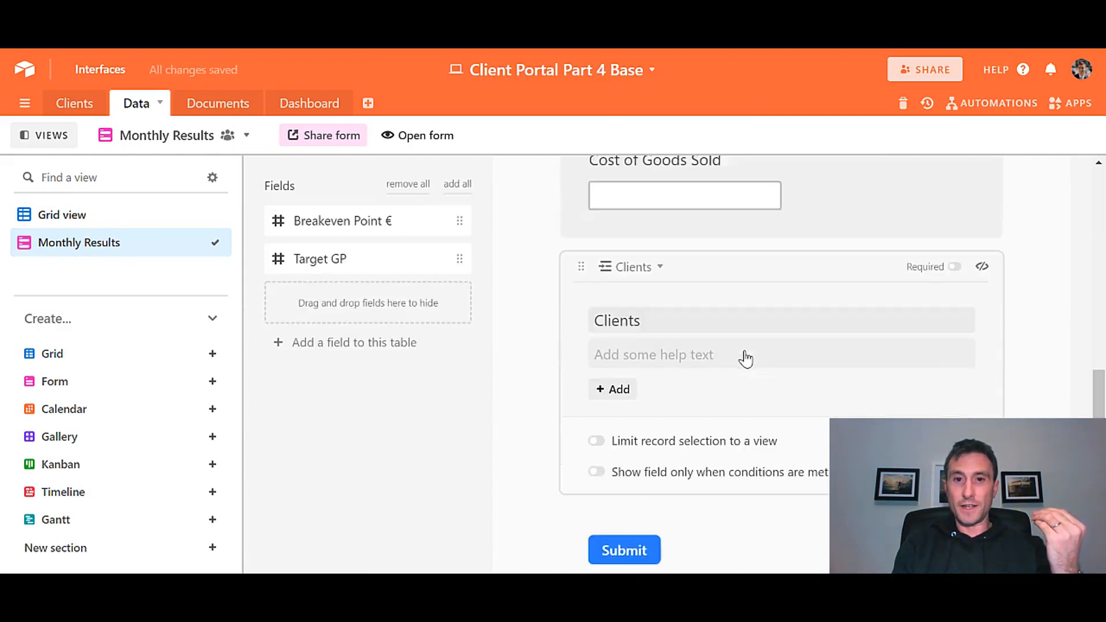
Step: Examine the client records offered by the form's Clients field picker, and close the picker without selecting one
left_click(608, 390)
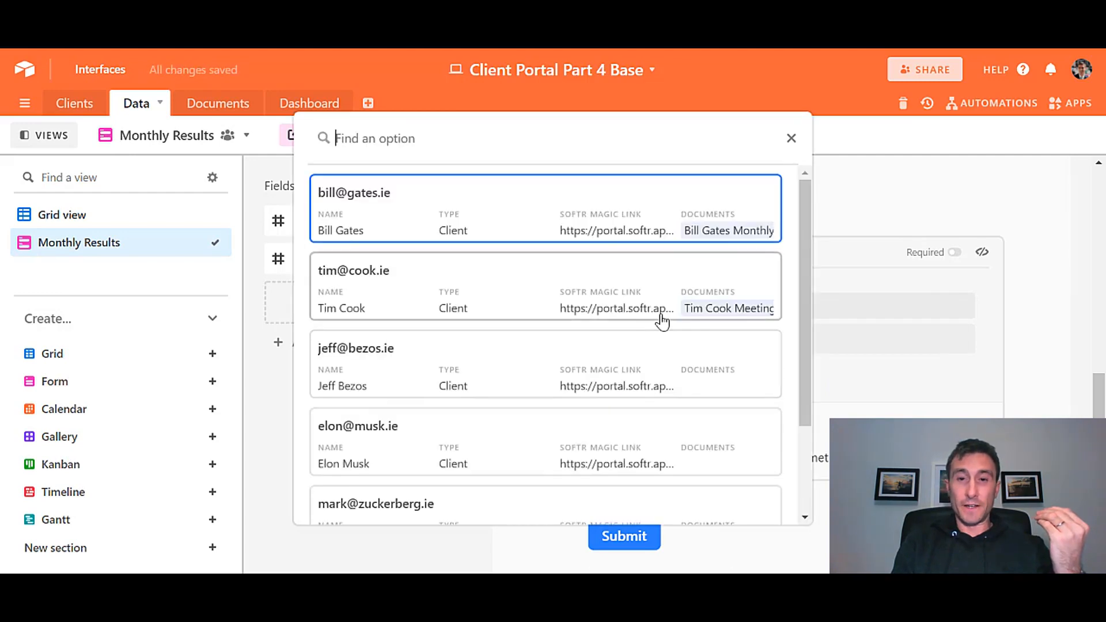
scroll(662, 320, "down", 1)
scroll(662, 320, "up", 1)
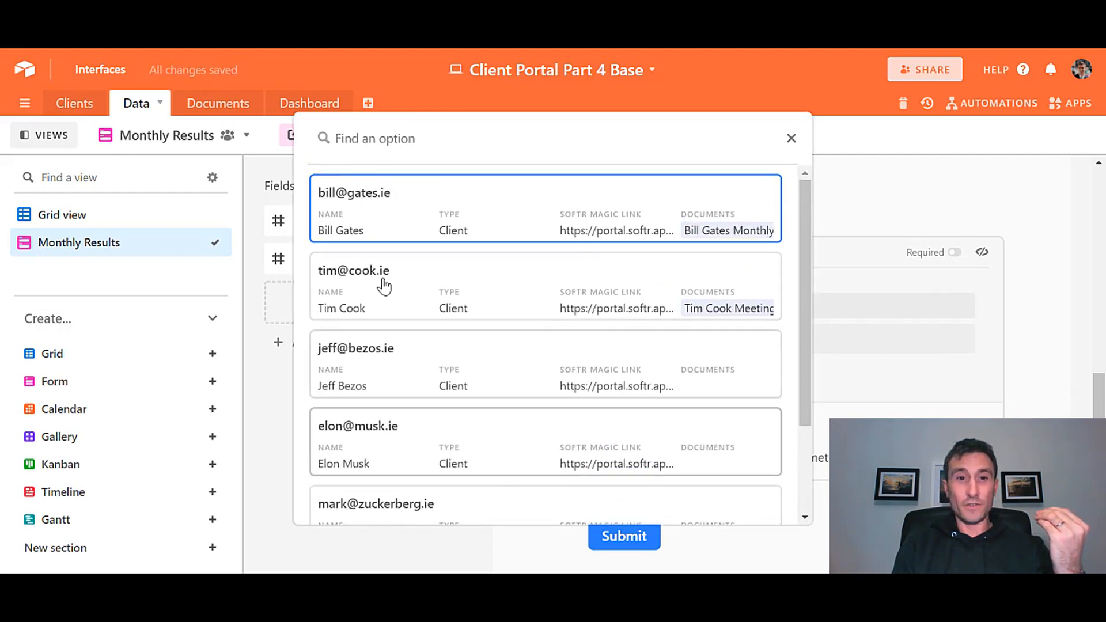
scroll(498, 306, "down", 3)
scroll(498, 307, "up", 3)
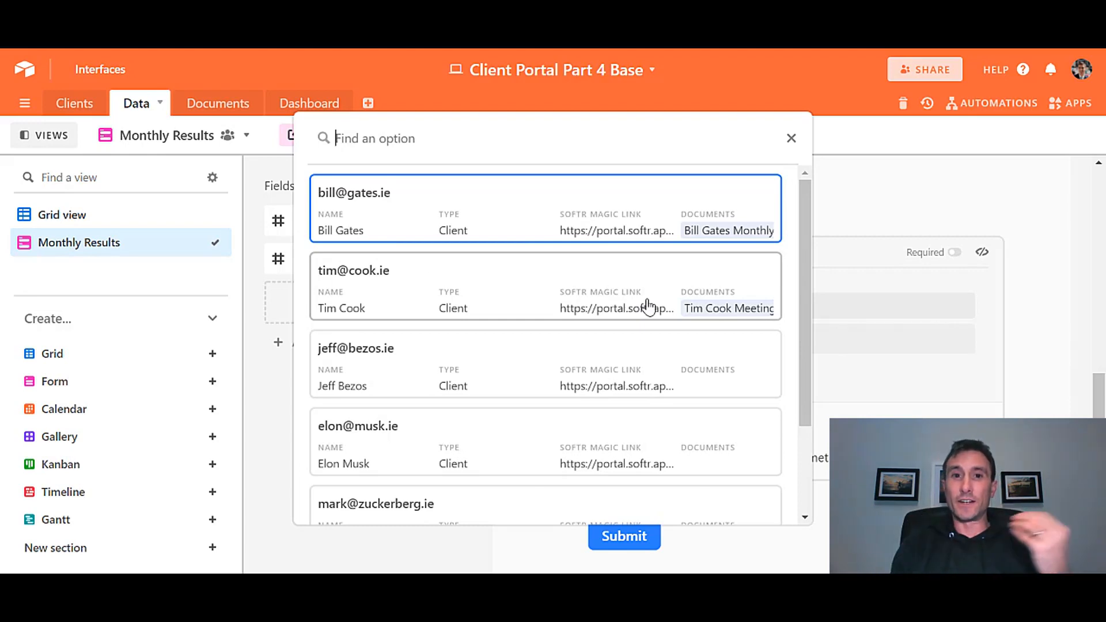
left_click(790, 138)
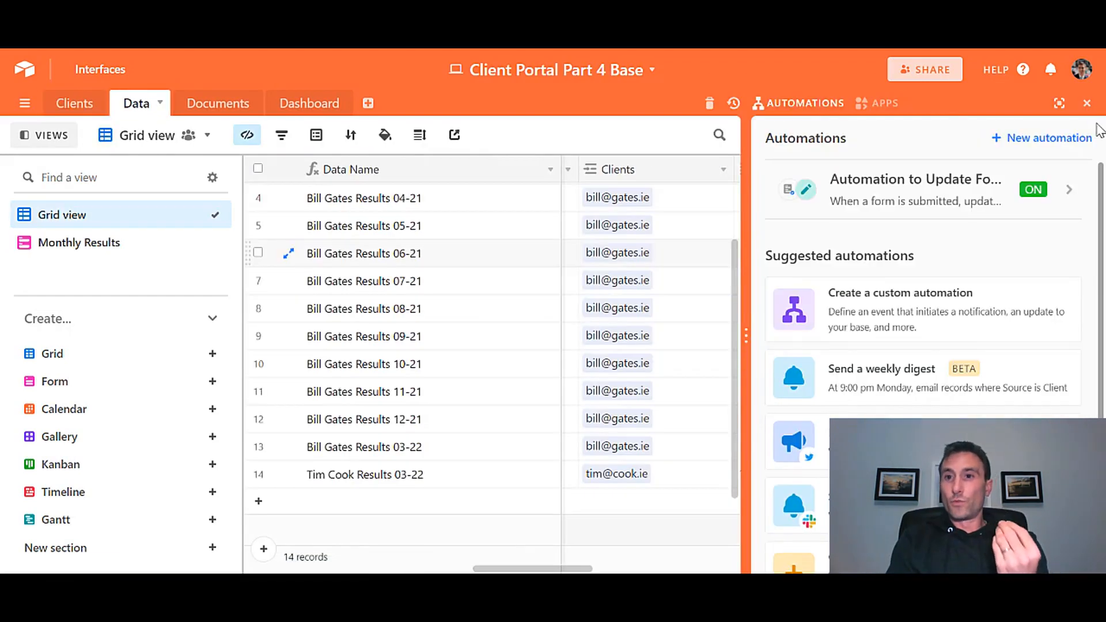
Step: Close the automations pane and review the newest 03-22 record's linked client, source and results in the Data grid
left_click(1086, 104)
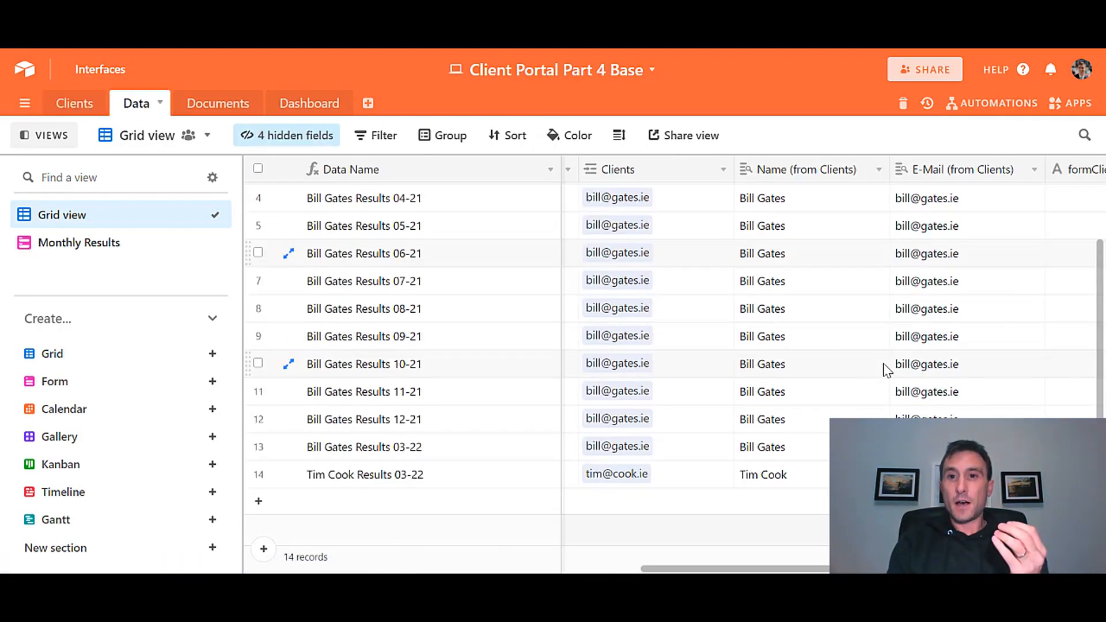
scroll(884, 371, "right", 4)
scroll(883, 371, "left", 5)
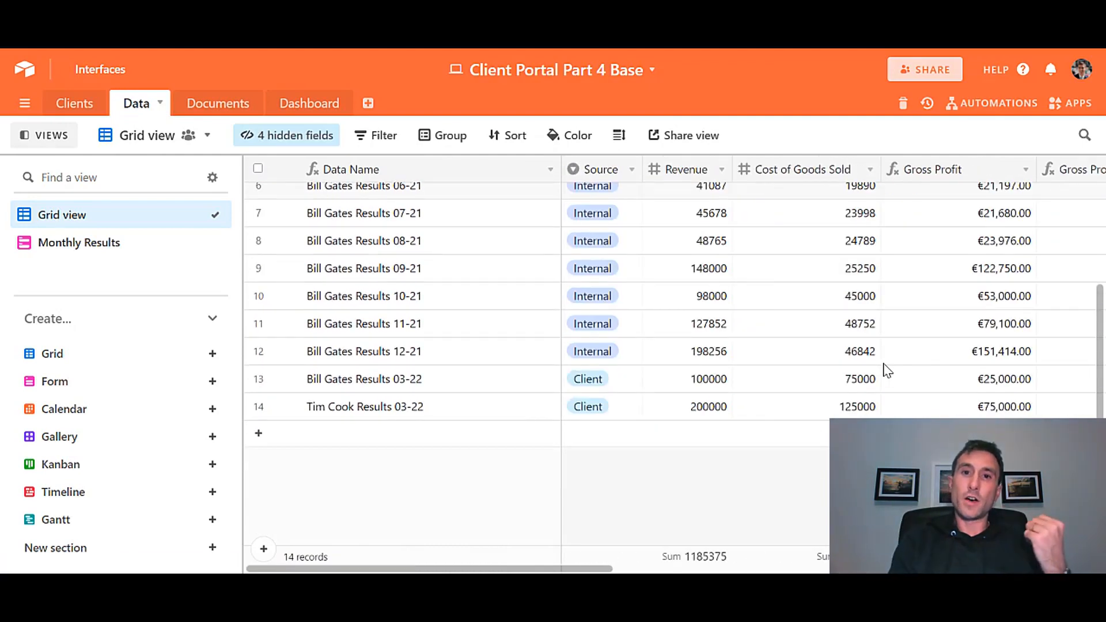
scroll(885, 370, "up", 3)
scroll(883, 366, "down", 3)
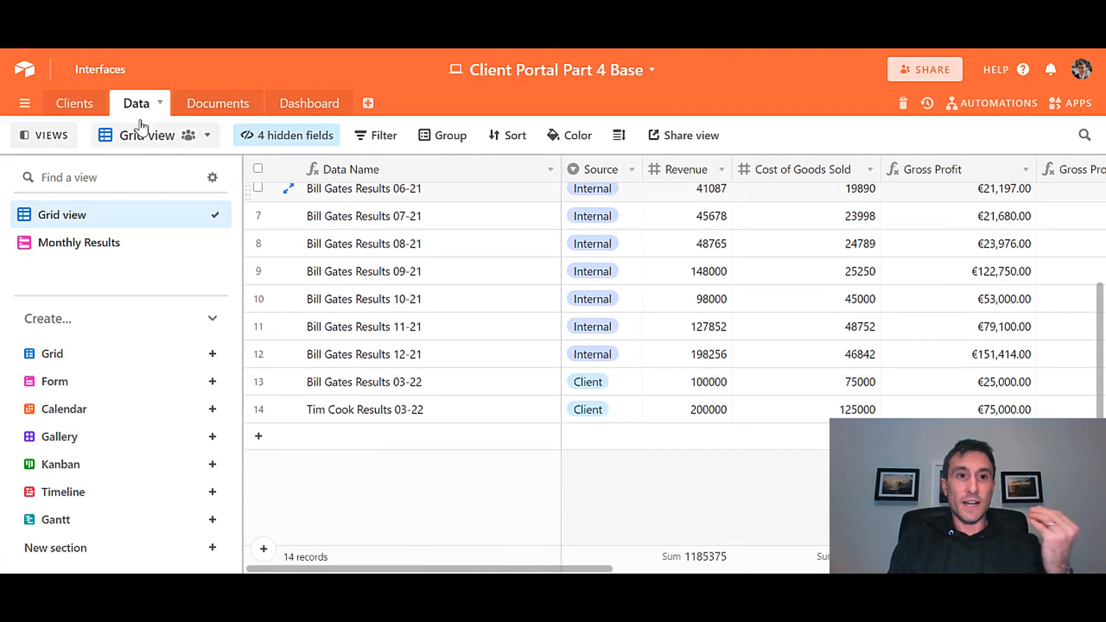
Step: Compare the Clients table's Record ID and Data Form URL columns with the formClientRecordId column in the Data table
left_click(75, 103)
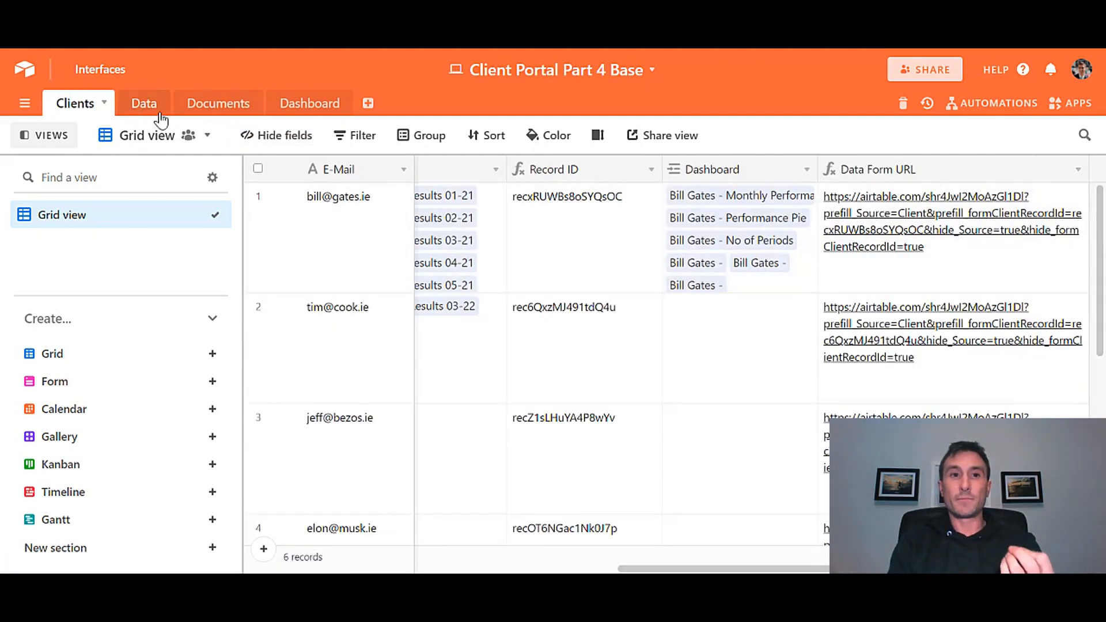
scroll(855, 304, "right", 8)
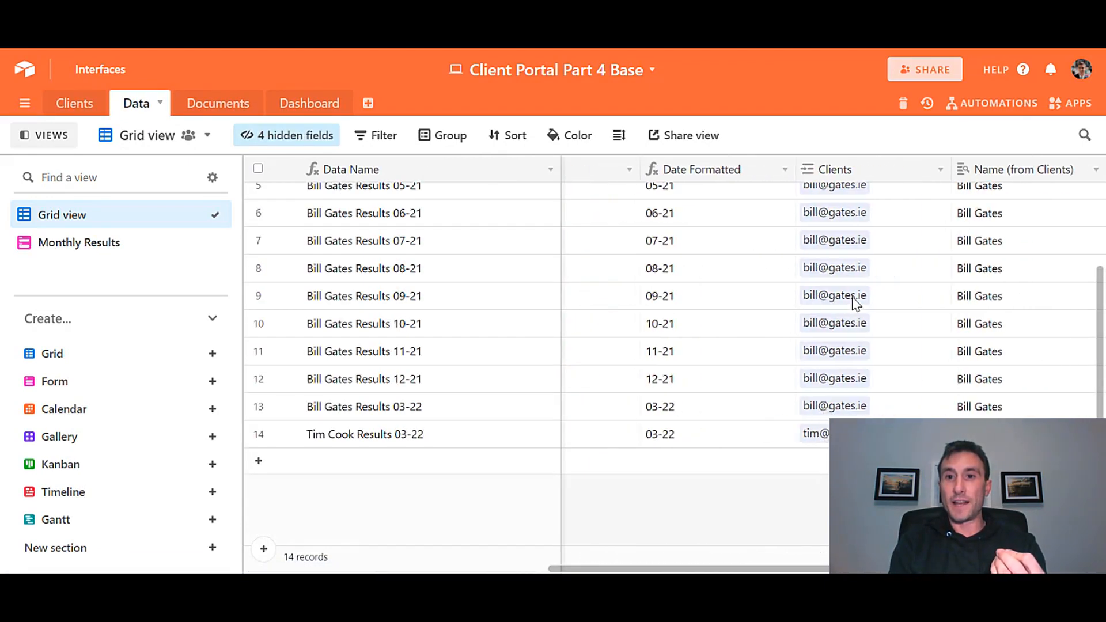
scroll(852, 303, "right", 4)
scroll(862, 345, "down", 1)
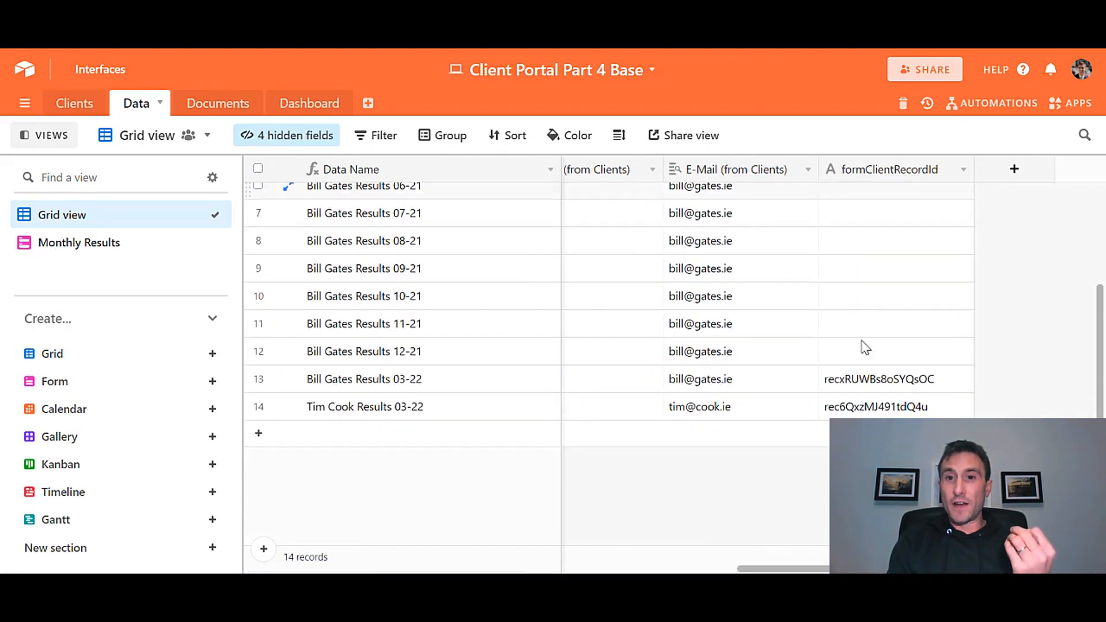
scroll(887, 377, "left", 6)
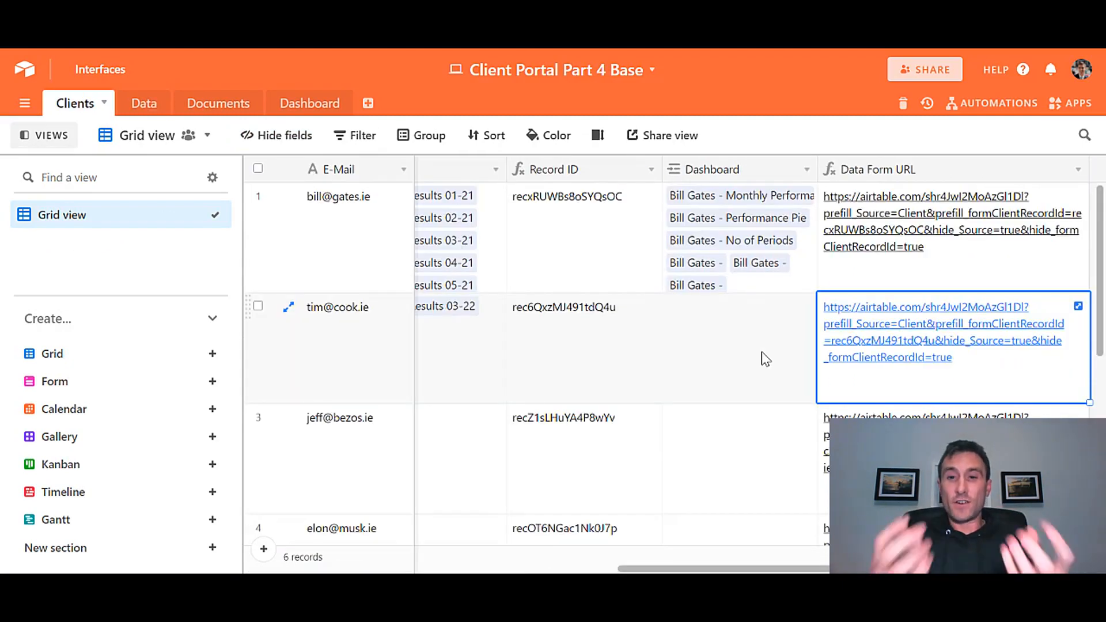
Step: Look through the second client's row in the Clients table, from its linked Documents and Data records to its Data Form URL
key("Left")
key("Left")
key("Left")
key("Left")
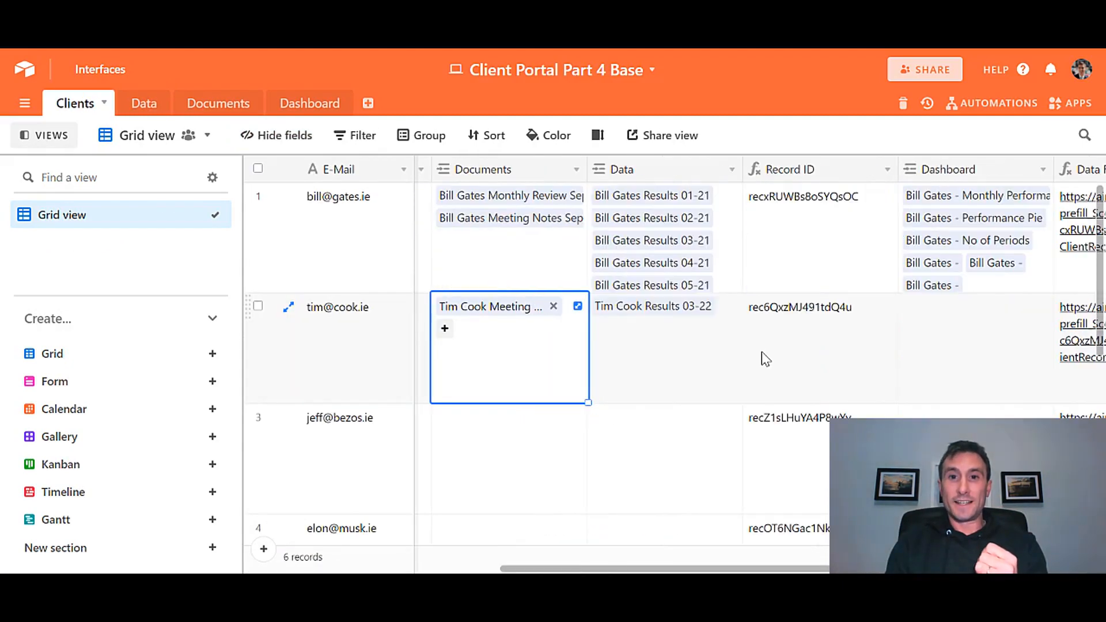
key("Right")
key("Right")
key("Right")
key("Right")
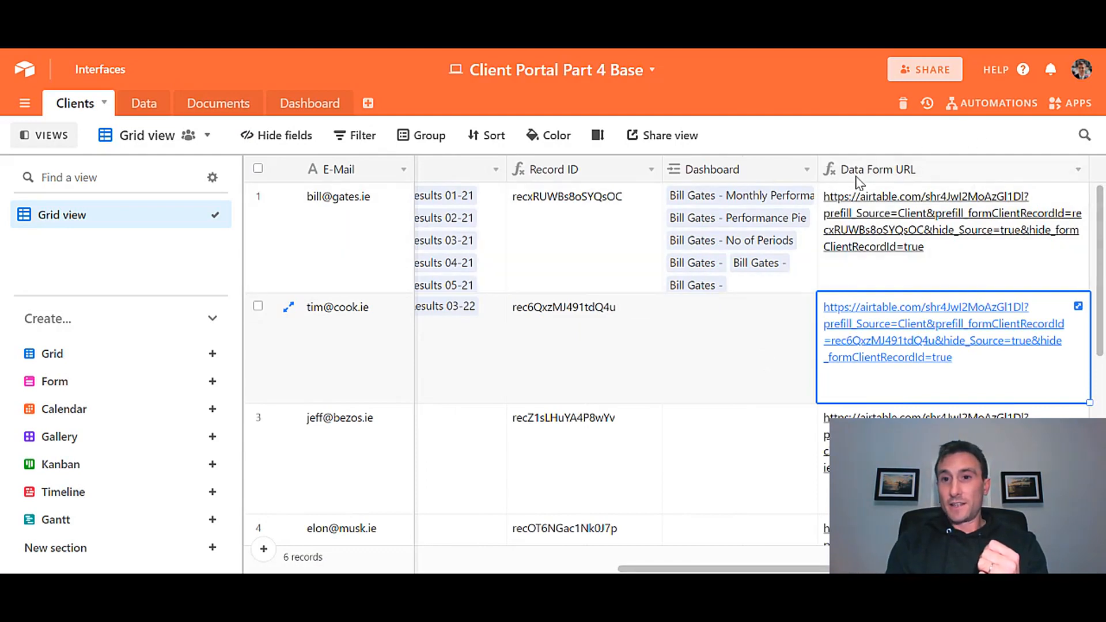